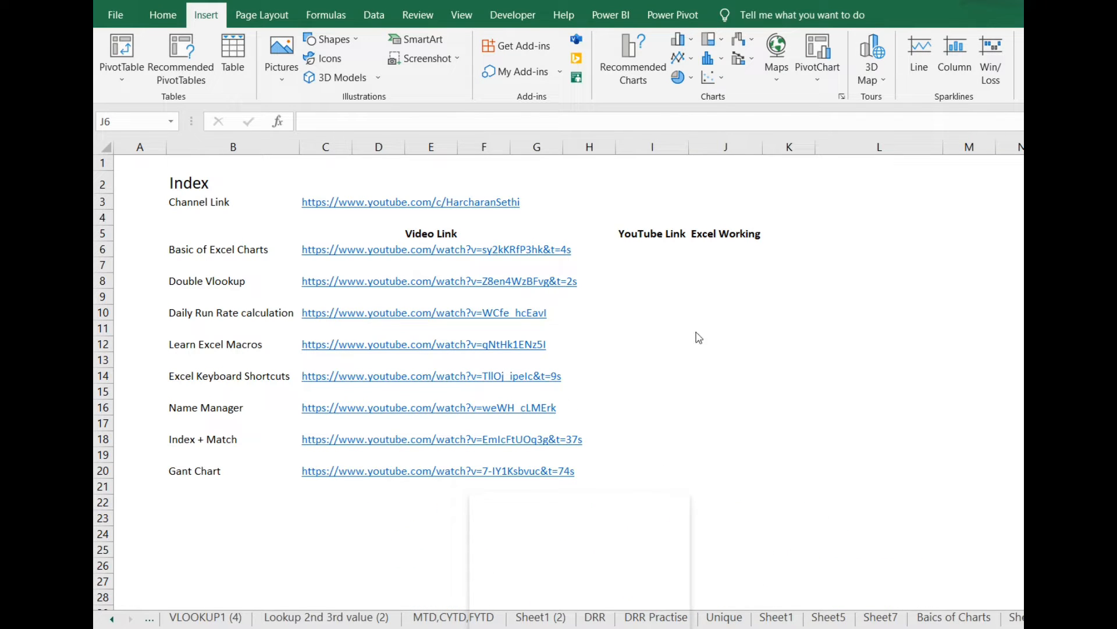
# - Set up a hyperlink in cell J6 that points to cell A10 of the 'Baics of Charts' sheet in this workbook
pyautogui.click(721, 249)
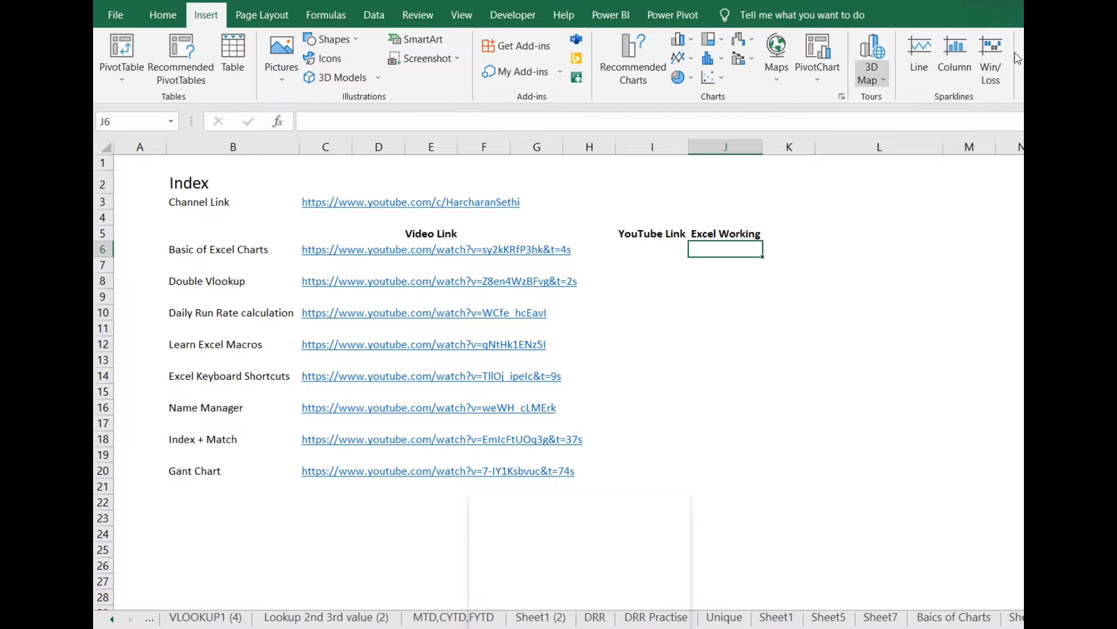
pyautogui.hotkey('ctrl', 'k')
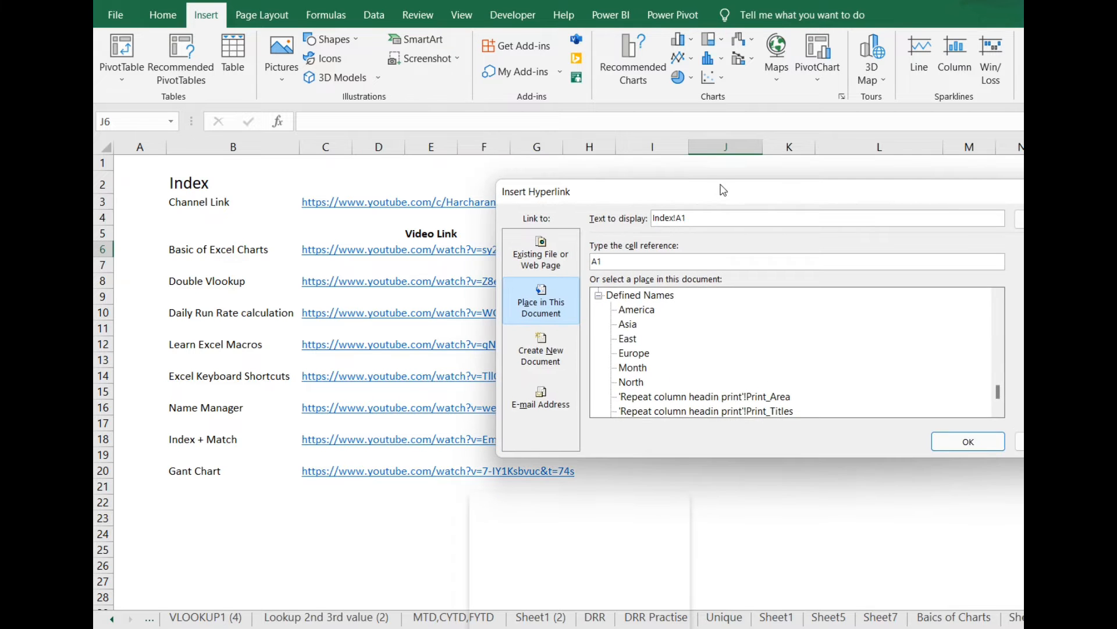
pyautogui.moveTo(720, 187); pyautogui.dragTo(509, 130)
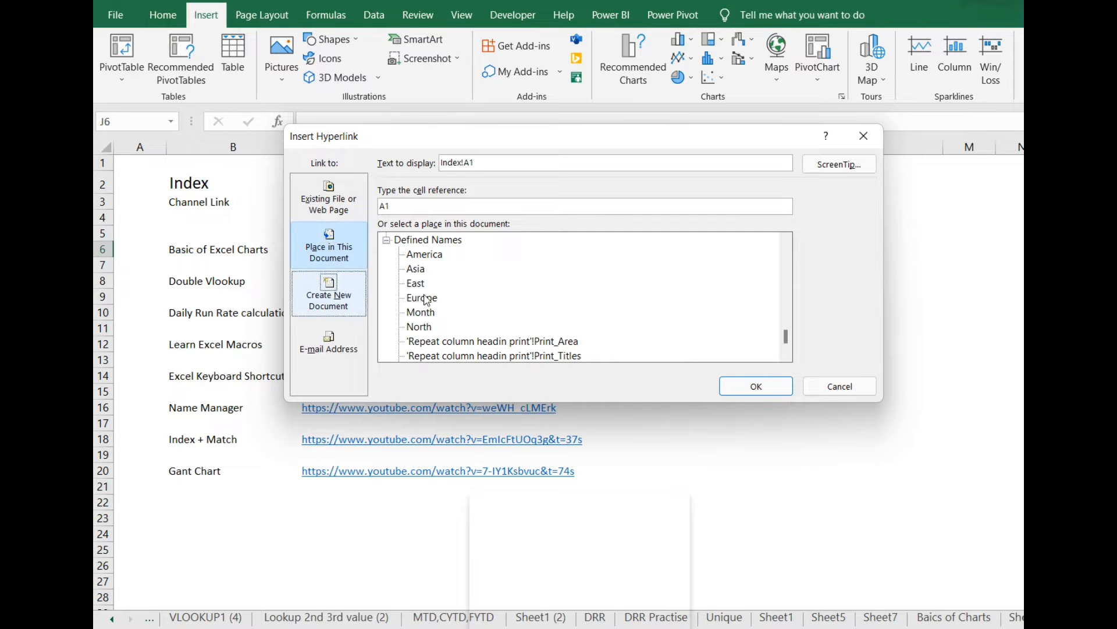
pyautogui.moveTo(787, 337)
pyautogui.mouseDown()
pyautogui.moveTo(786, 309)
pyautogui.moveTo(783, 320)
pyautogui.mouseUp()
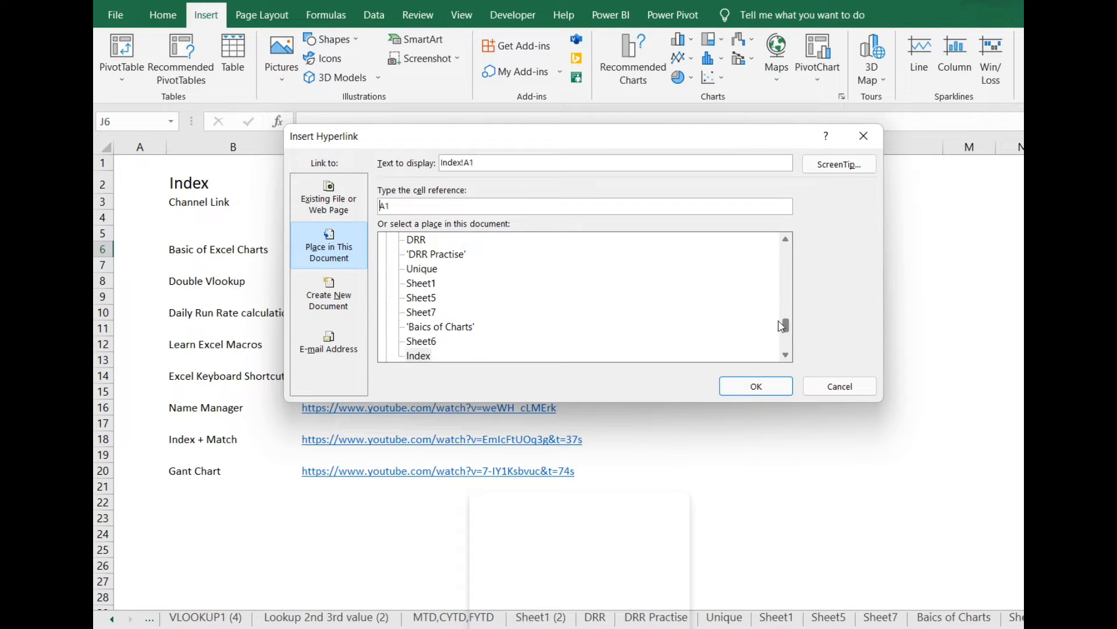
pyautogui.click(453, 327)
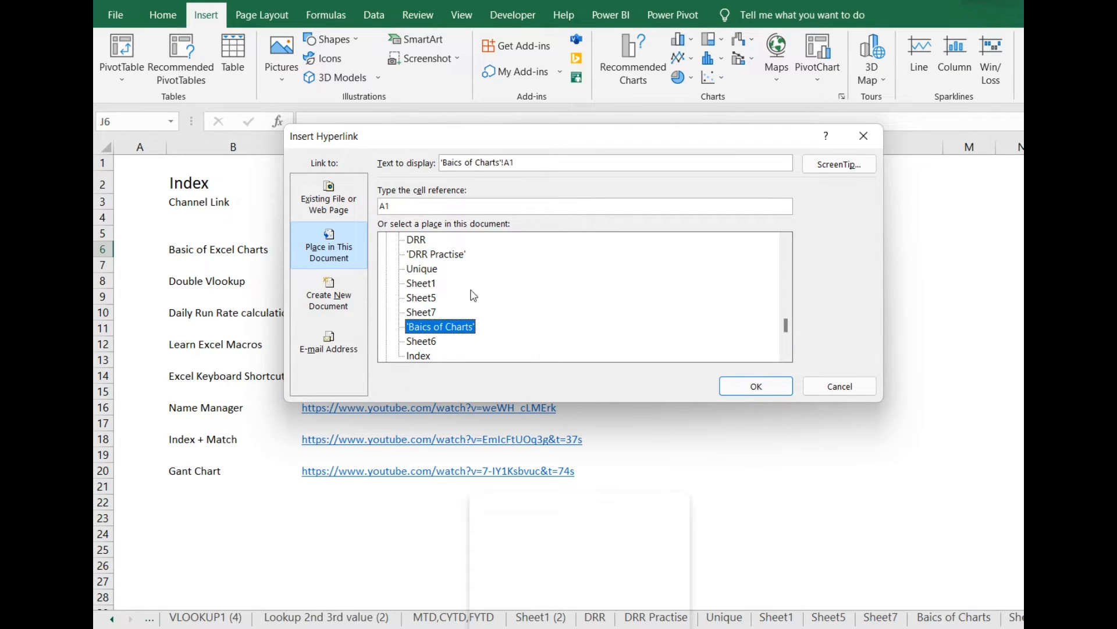
pyautogui.click(399, 207)
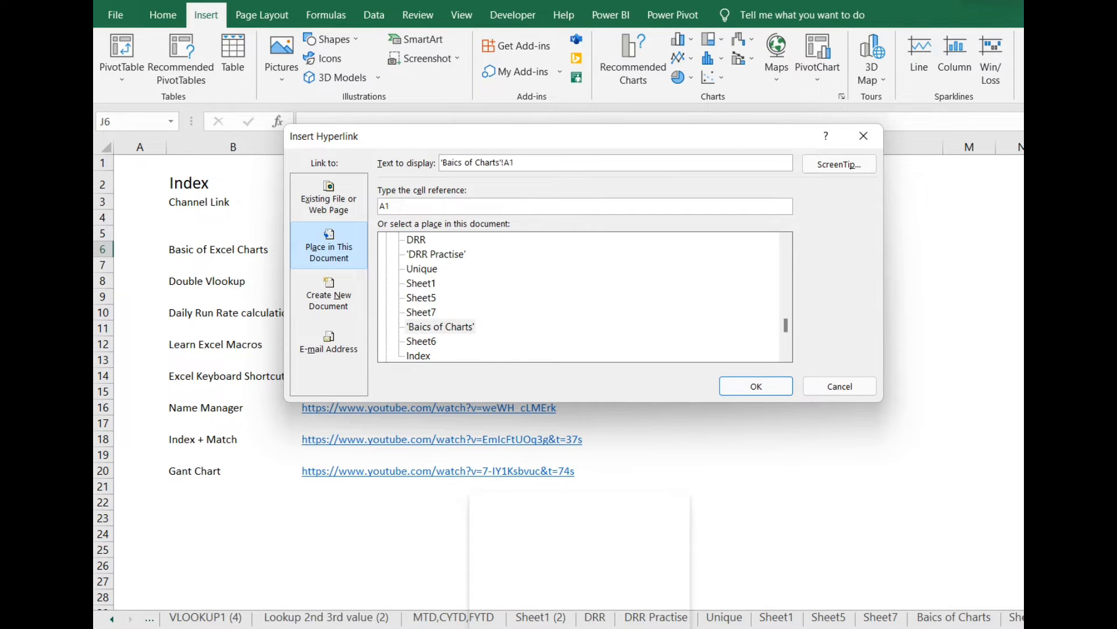
pyautogui.write('0')
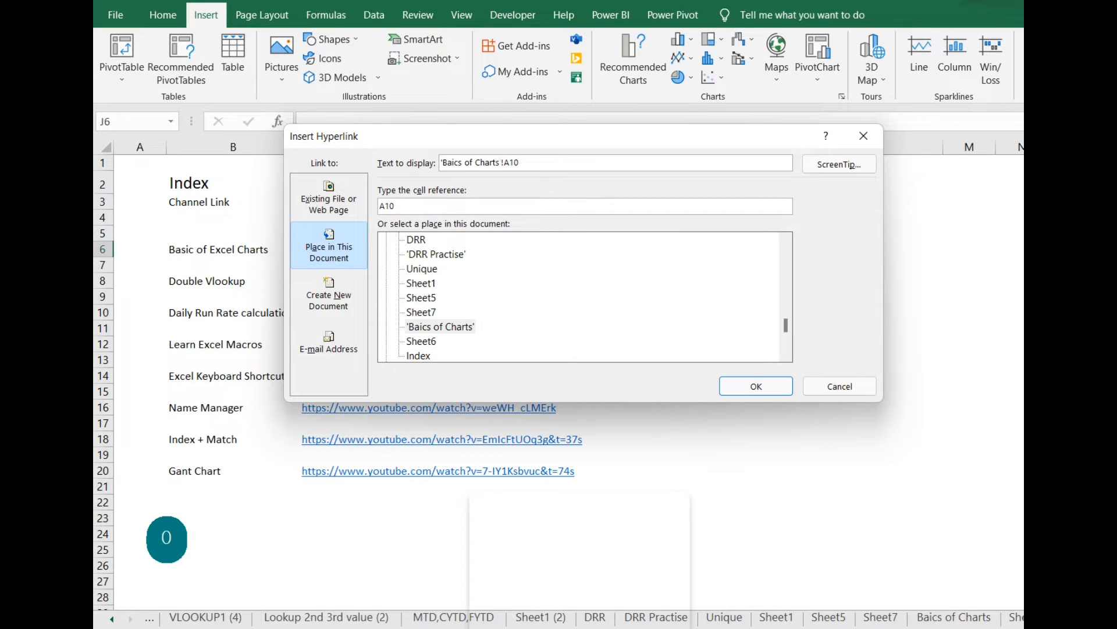
# - Set the hyperlink's display text to "Baics of Charts" and insert the link
pyautogui.moveTo(499, 163); pyautogui.dragTo(543, 163)
pyautogui.press('BackSpace')
pyautogui.hotkey('ctrl', 'Left')
pyautogui.hotkey('ctrl', 'Left')
pyautogui.hotkey('ctrl', 'Left')
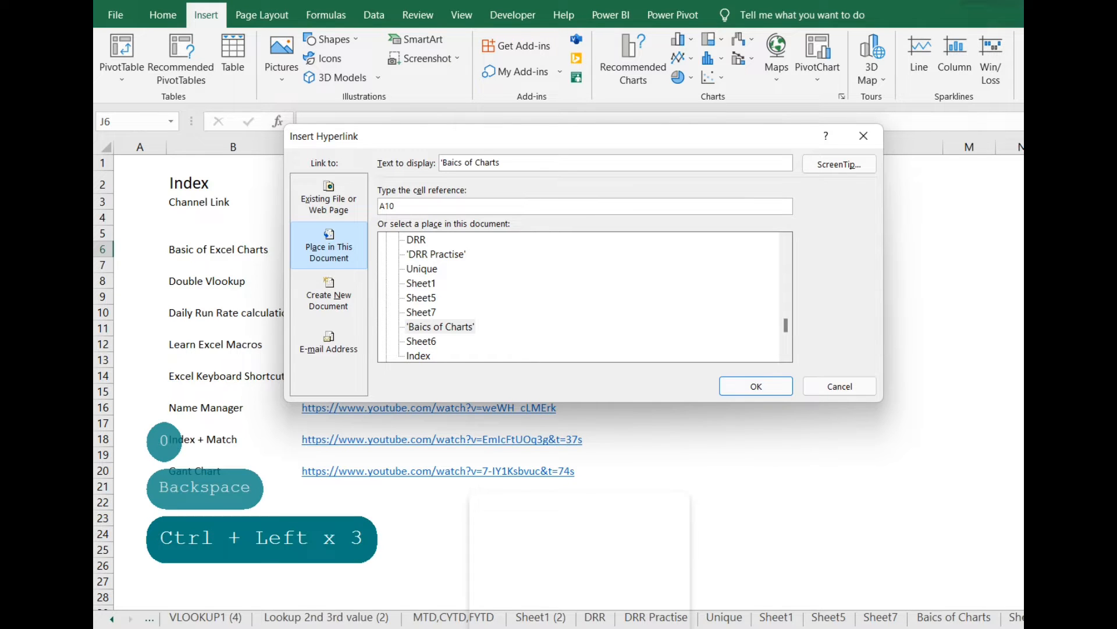
pyautogui.press('BackSpace')
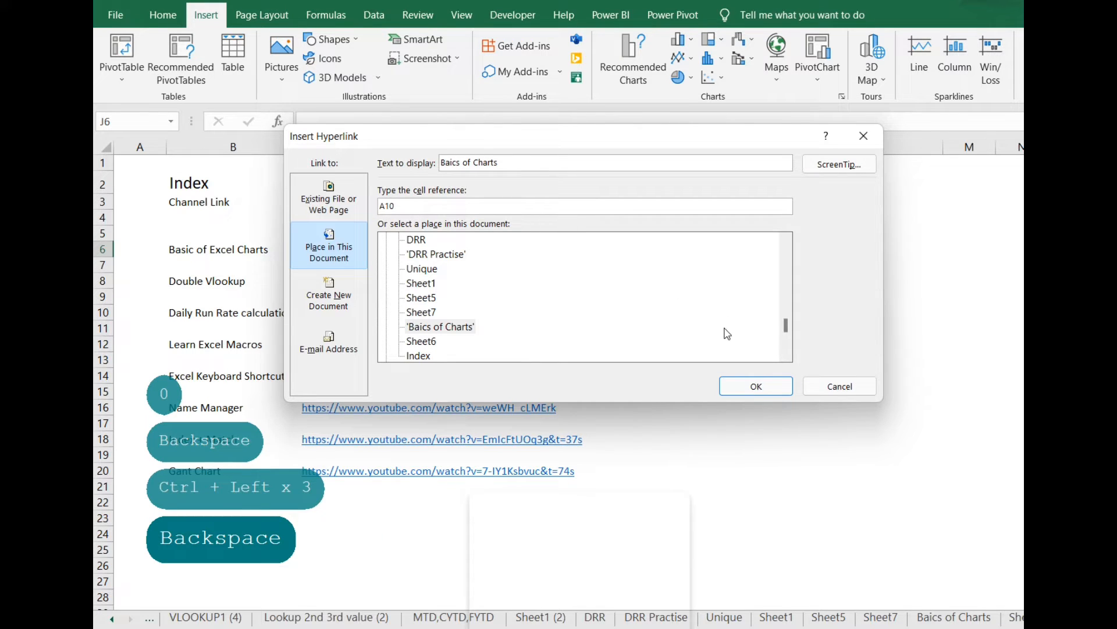
pyautogui.click(743, 386)
# - Test the Baics of Charts link in J6, and return to the Index sheet
pyautogui.click(765, 348)
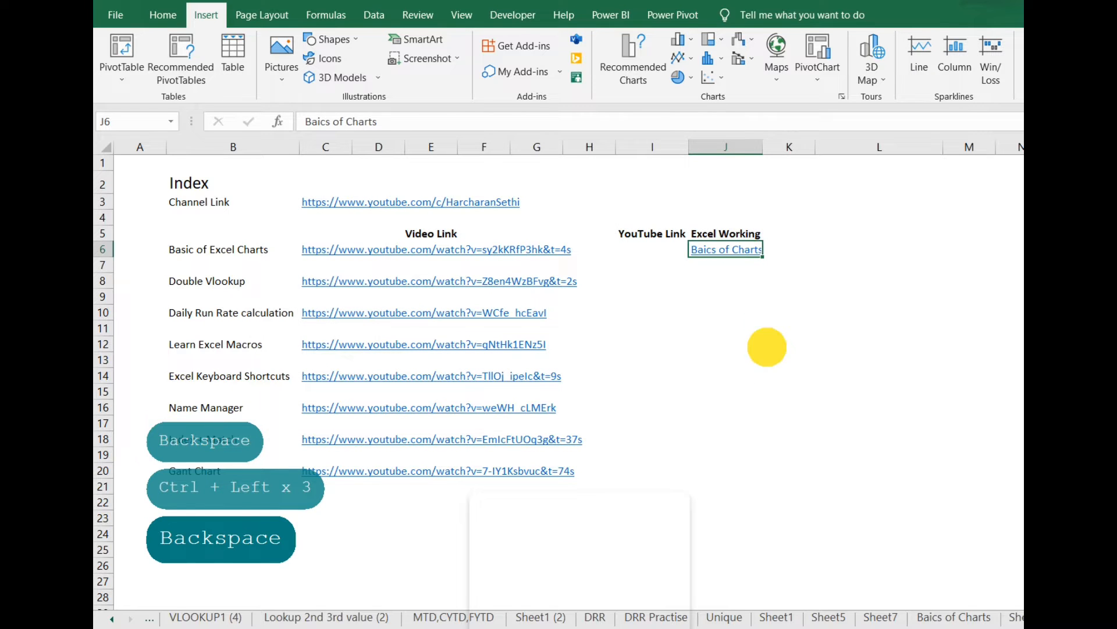
pyautogui.click(715, 254)
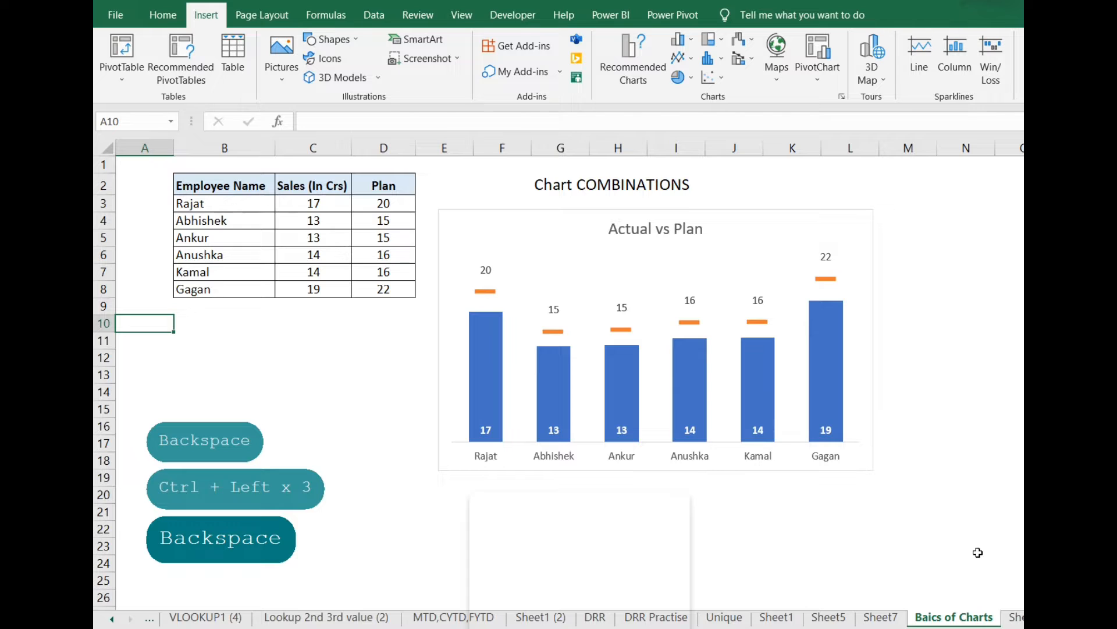
pyautogui.click(1016, 617)
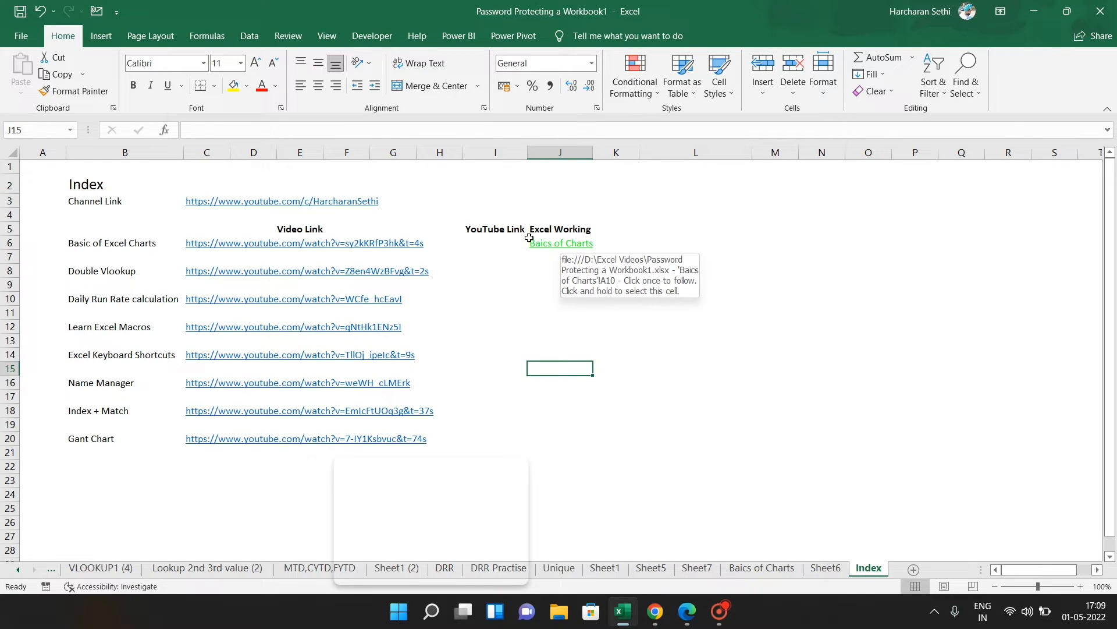
# - Modify the Followed Hyperlink cell style so that its font colour is orange
pyautogui.click(530, 234)
pyautogui.press('Down')
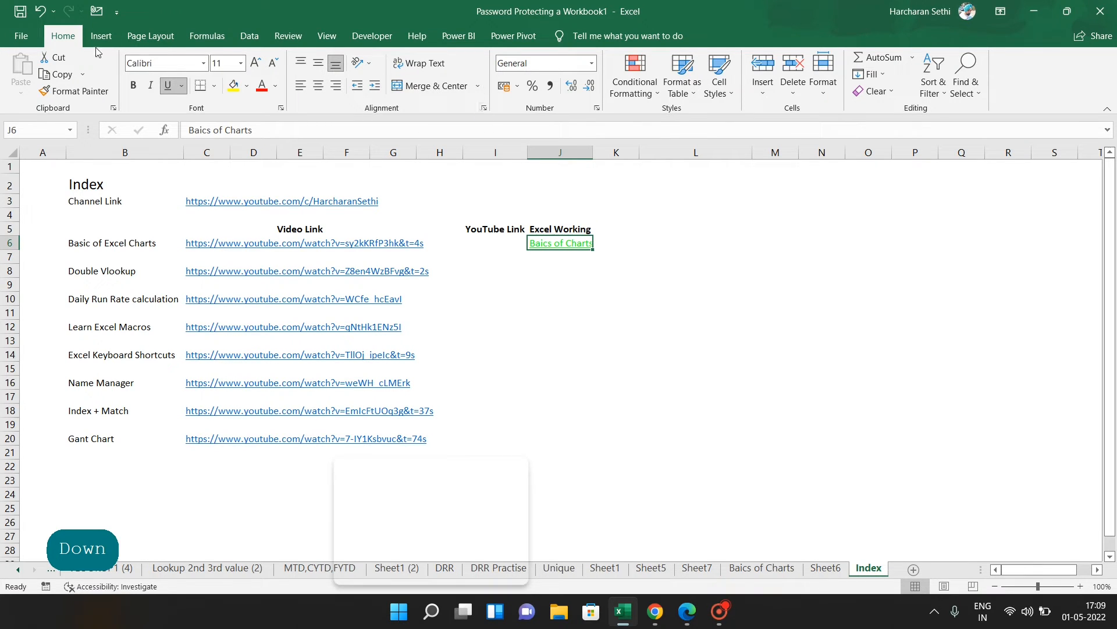
pyautogui.click(711, 94)
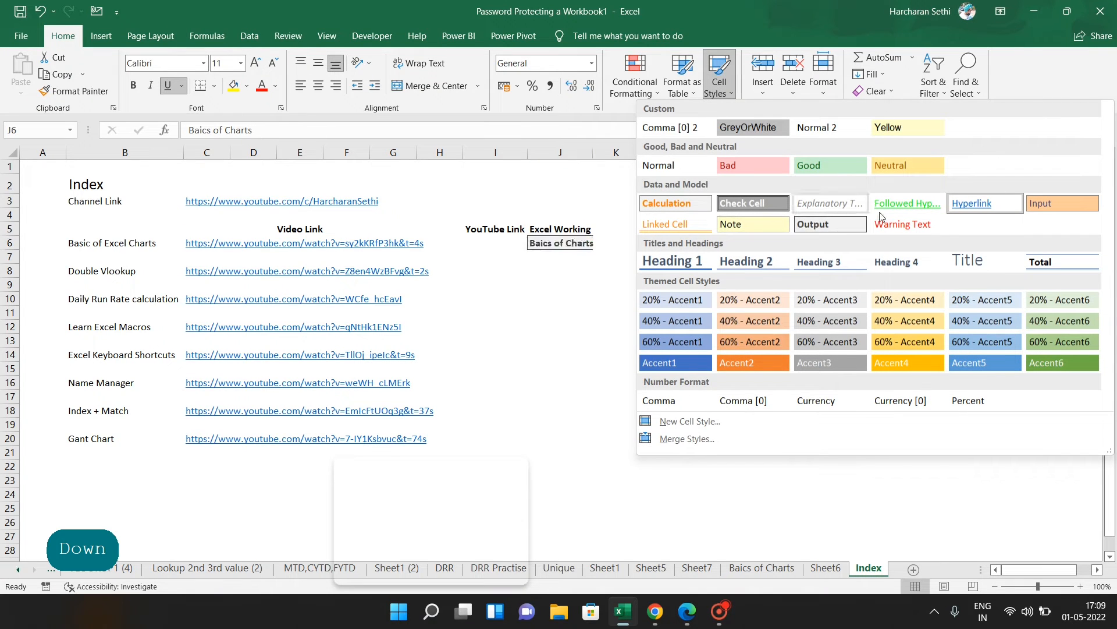
pyautogui.rightClick(919, 204)
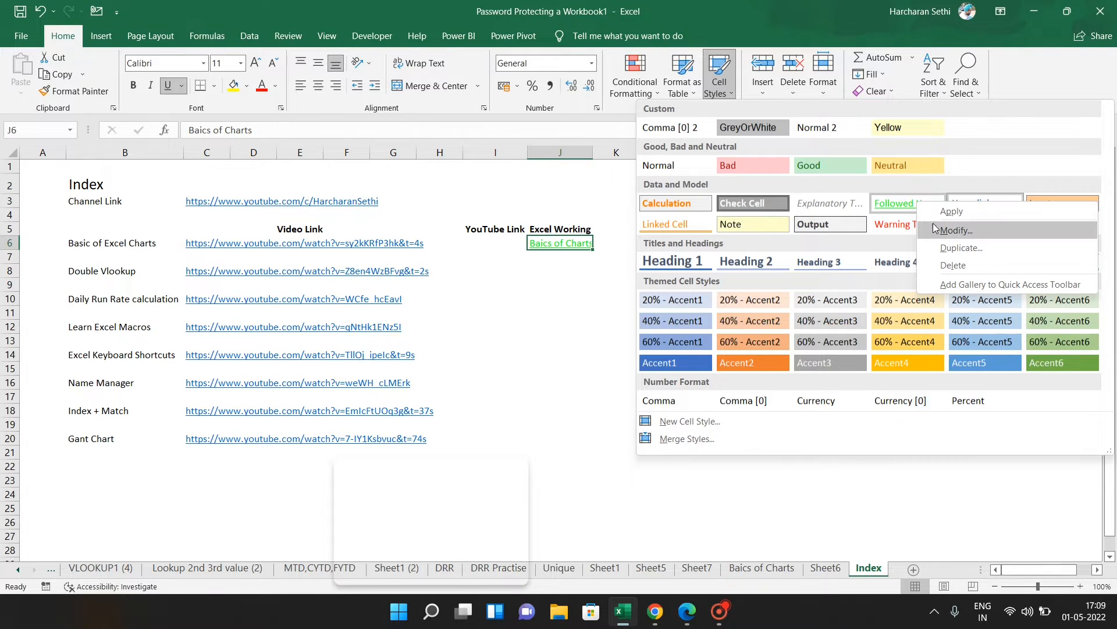
pyautogui.click(956, 231)
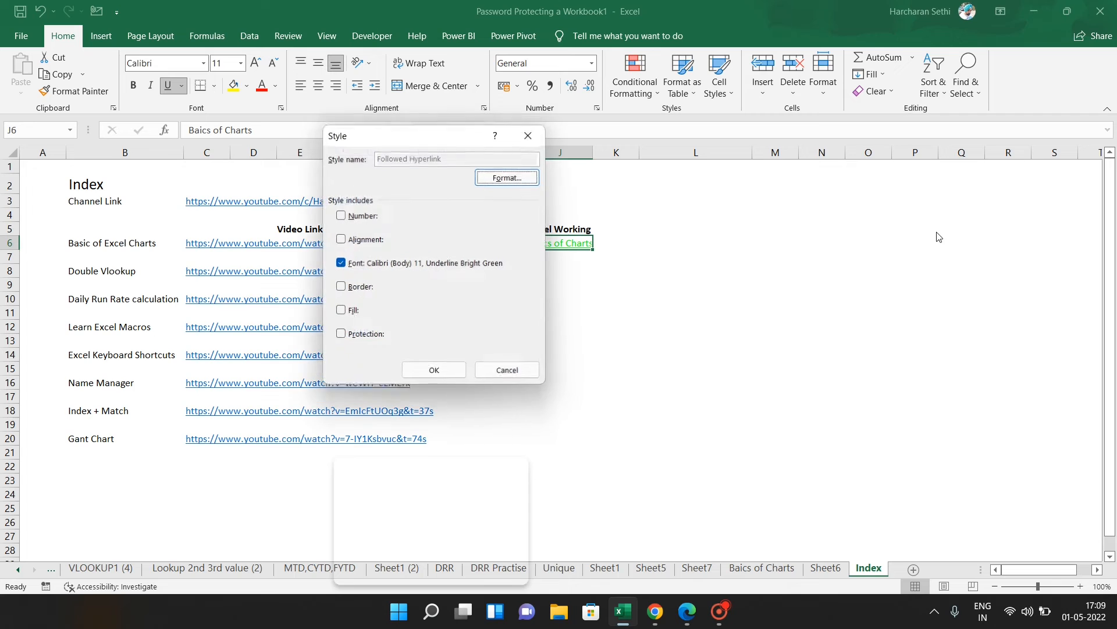
pyautogui.click(514, 176)
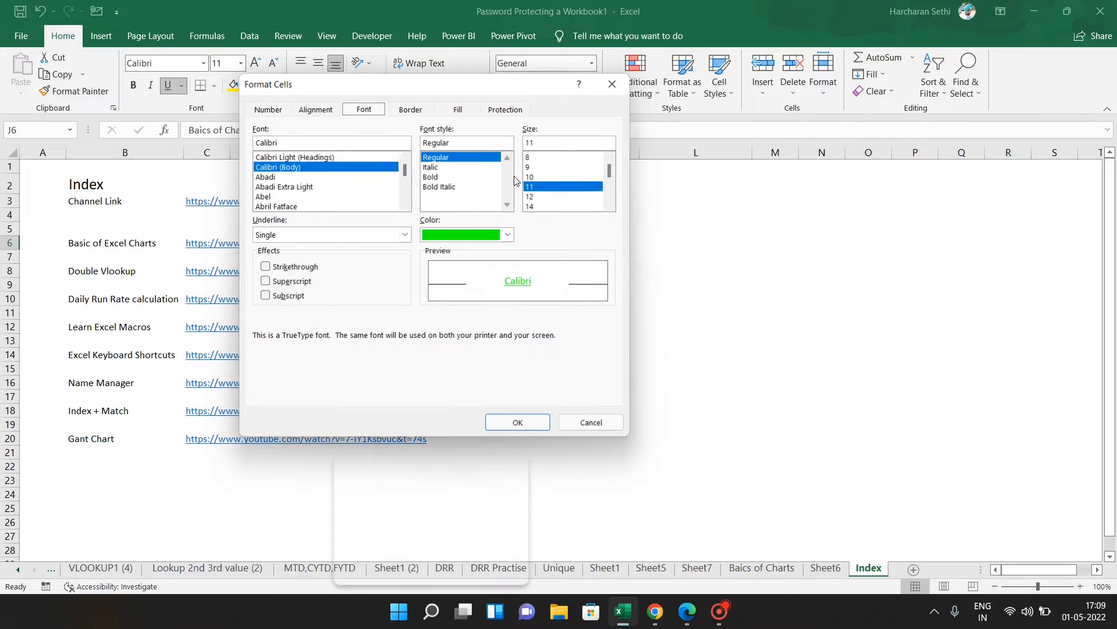
pyautogui.click(508, 234)
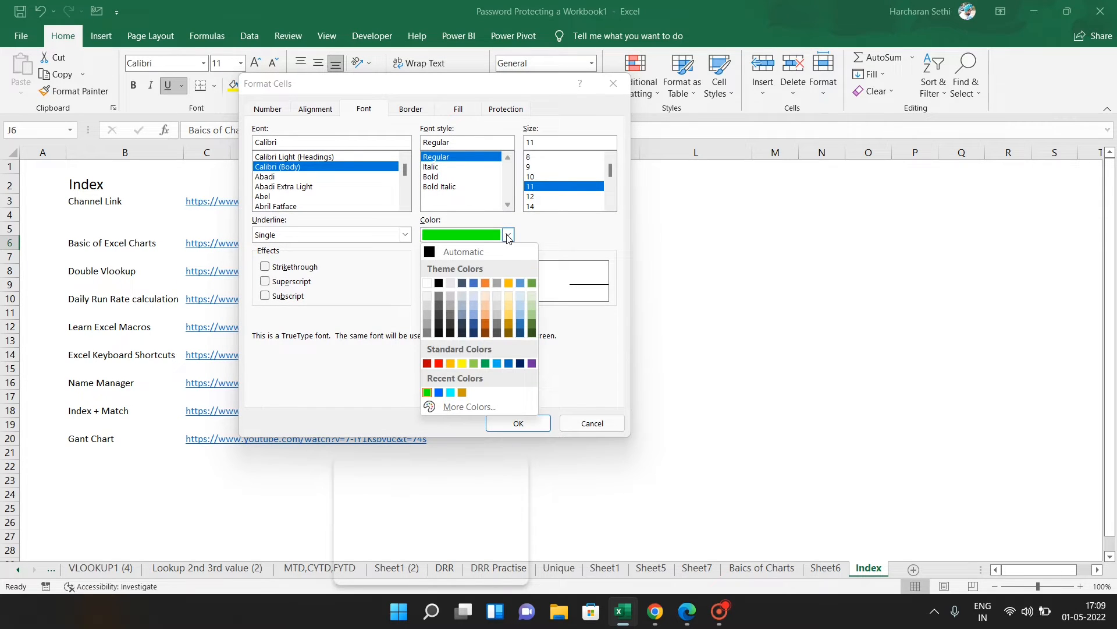
pyautogui.click(486, 316)
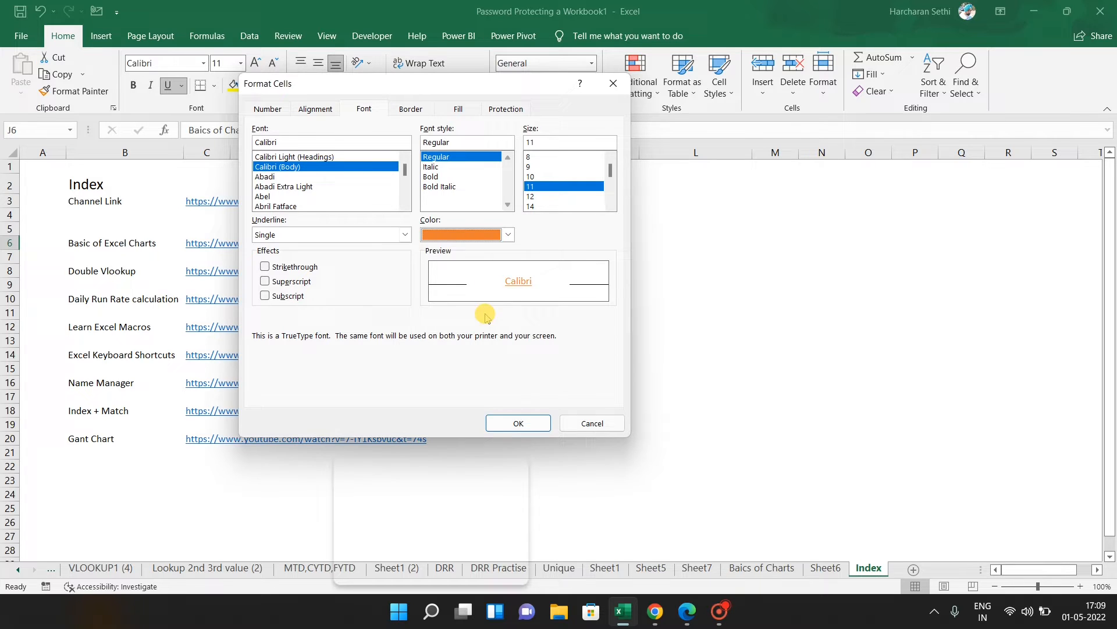
pyautogui.click(520, 424)
pyautogui.click(410, 368)
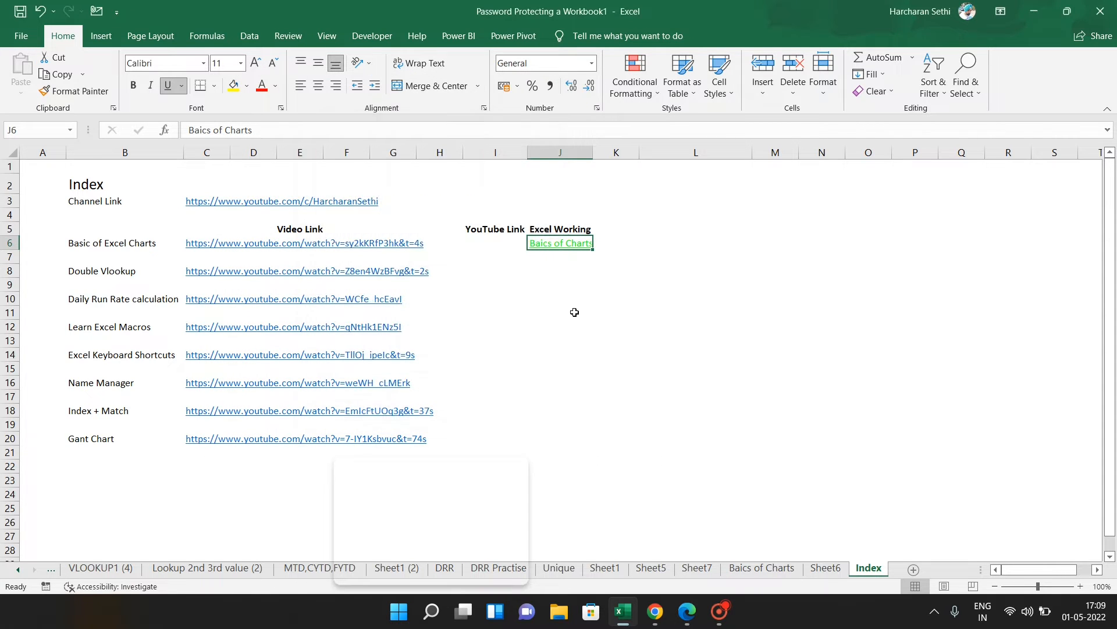
# - Follow the link under Excel Working again to check its followed colour, and go back to the Index sheet
pyautogui.click(605, 299)
pyautogui.click(562, 243)
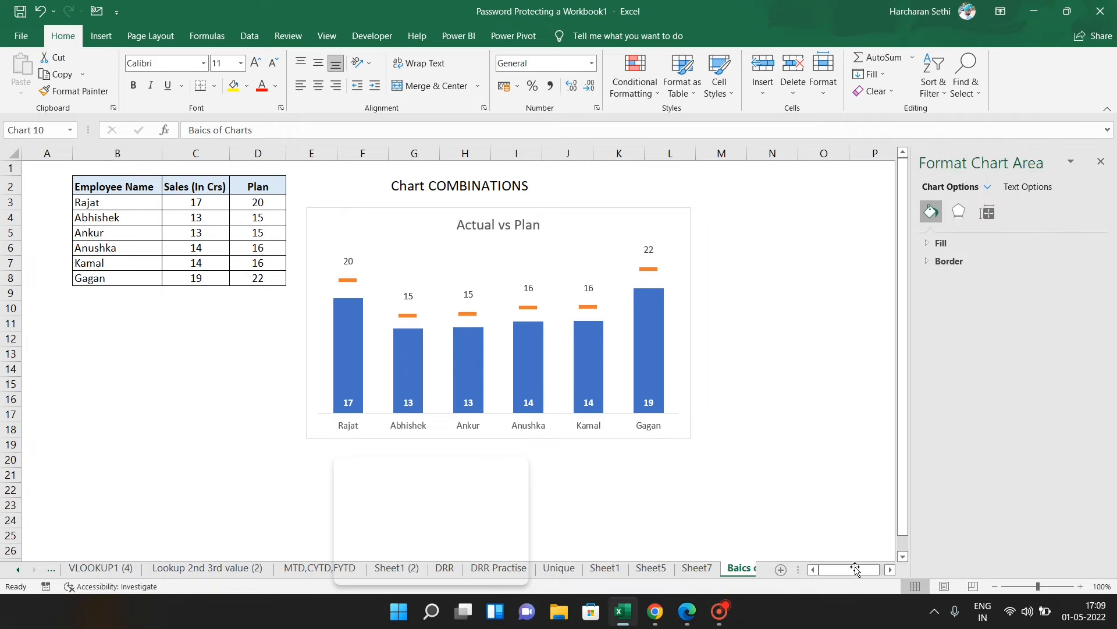
pyautogui.hotkey('ctrl', 'pagedown')
pyautogui.hotkey('ctrl', 'pagedown')
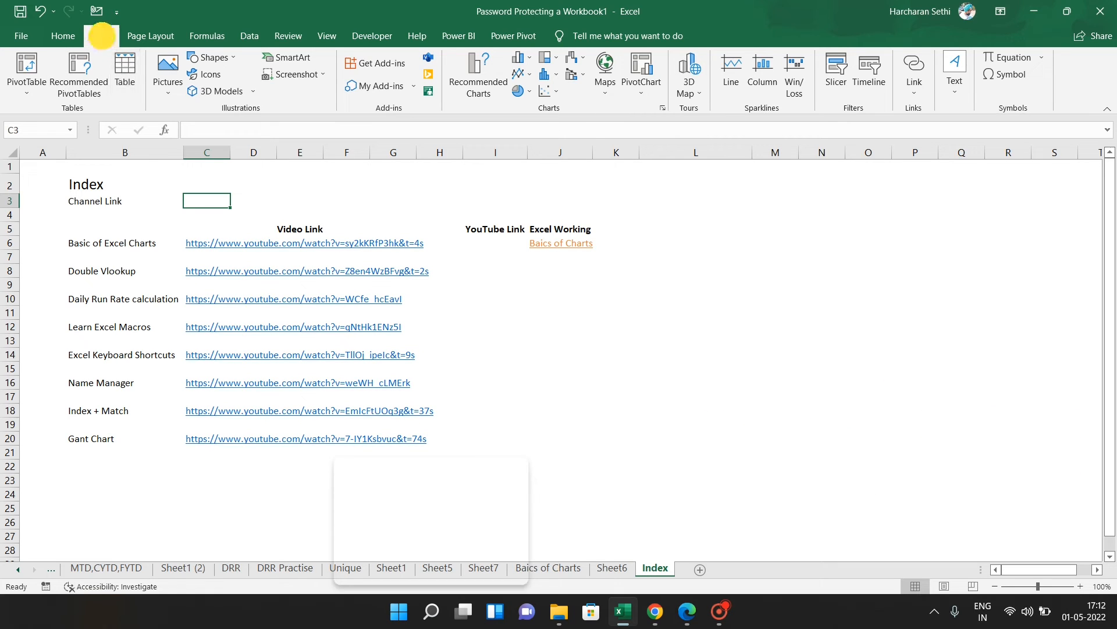
# - Set up a web page hyperlink in cell C3 with the YouTube channel's URL as its address
pyautogui.click(912, 68)
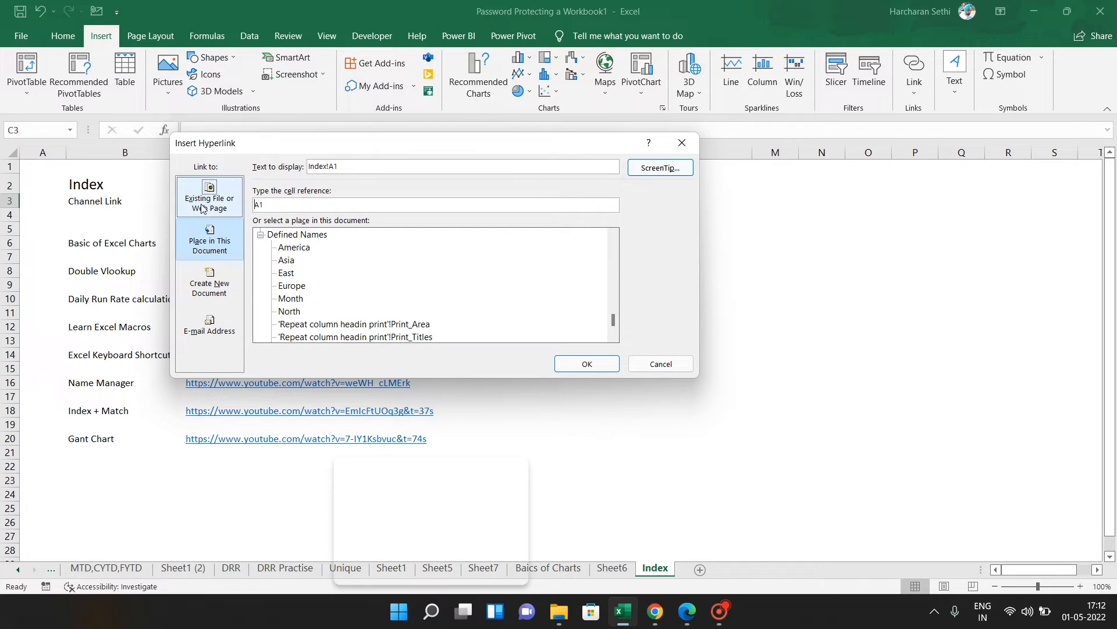
pyautogui.click(219, 209)
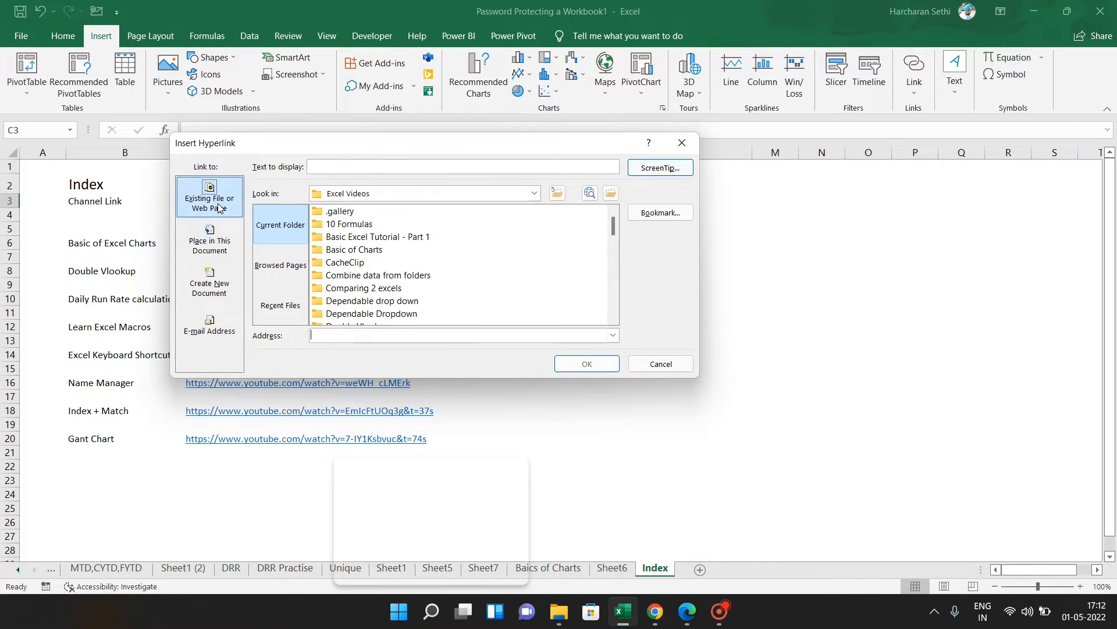
pyautogui.click(313, 335)
pyautogui.press('ctrl')
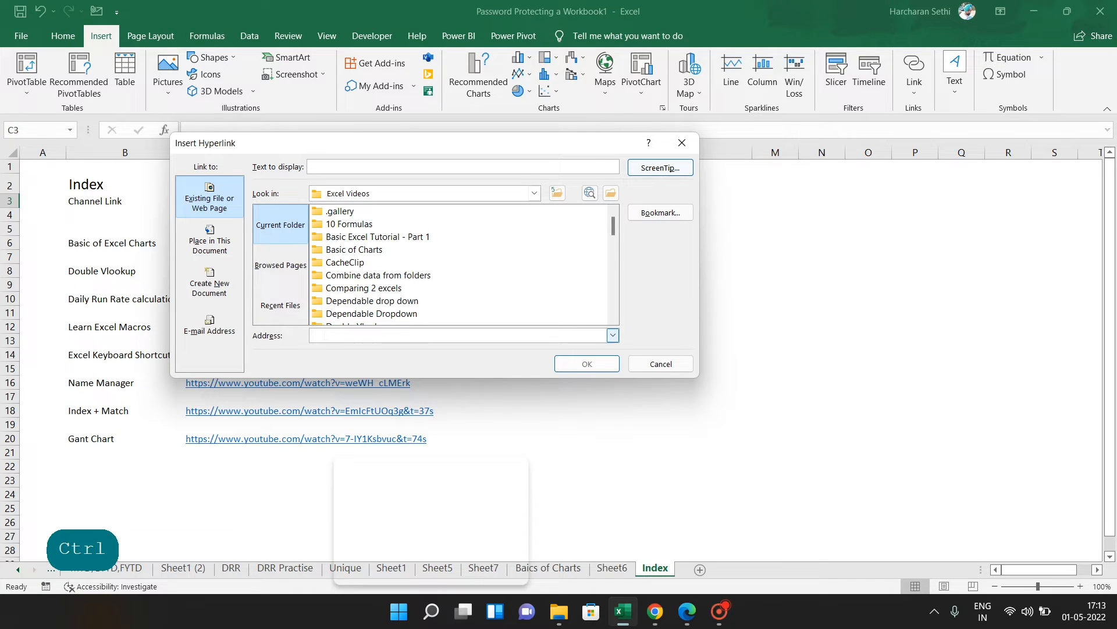
pyautogui.write('https://www.youtube.com/c/HarcharanSethi')
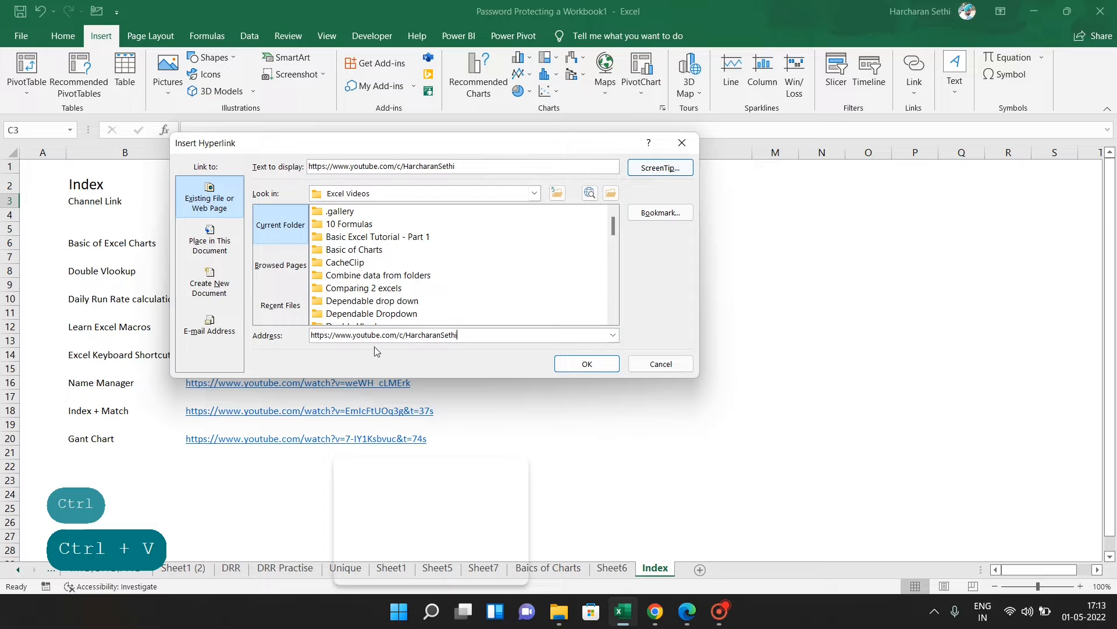
# - Replace the link's display text with "Link to Youtube Channel" and insert the hyperlink
pyautogui.moveTo(465, 165); pyautogui.dragTo(298, 163)
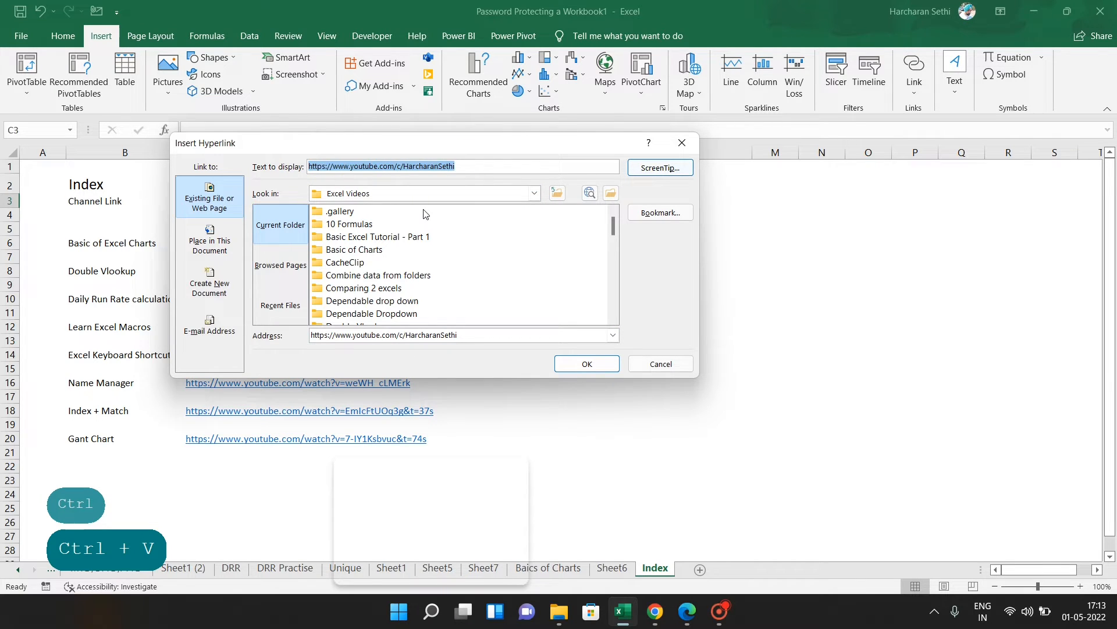
pyautogui.write('Link to ')
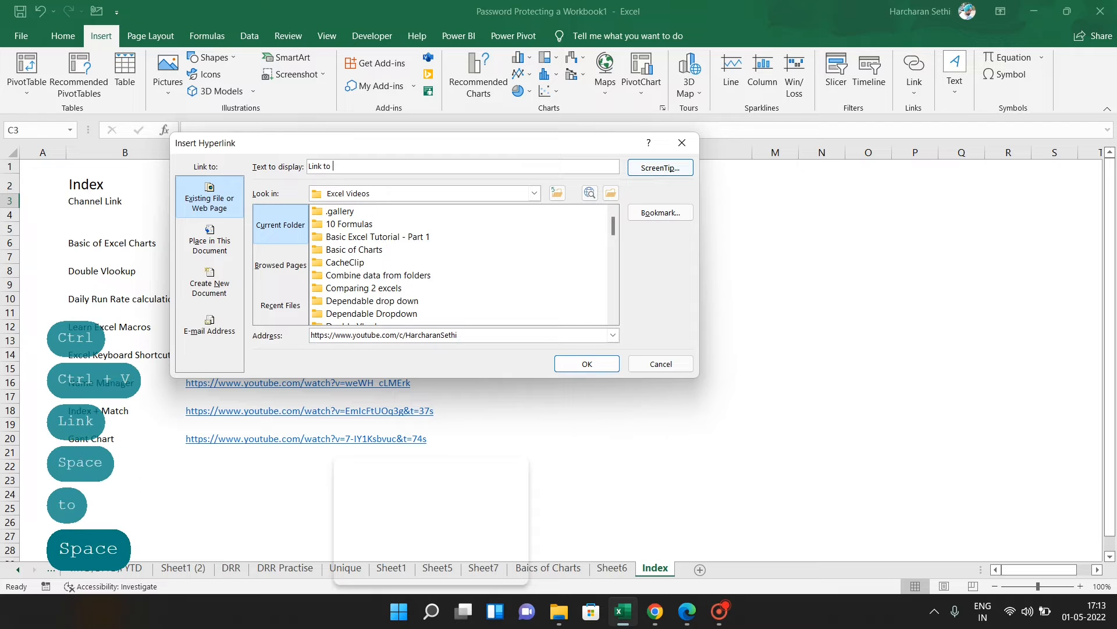
pyautogui.write('Youtube ')
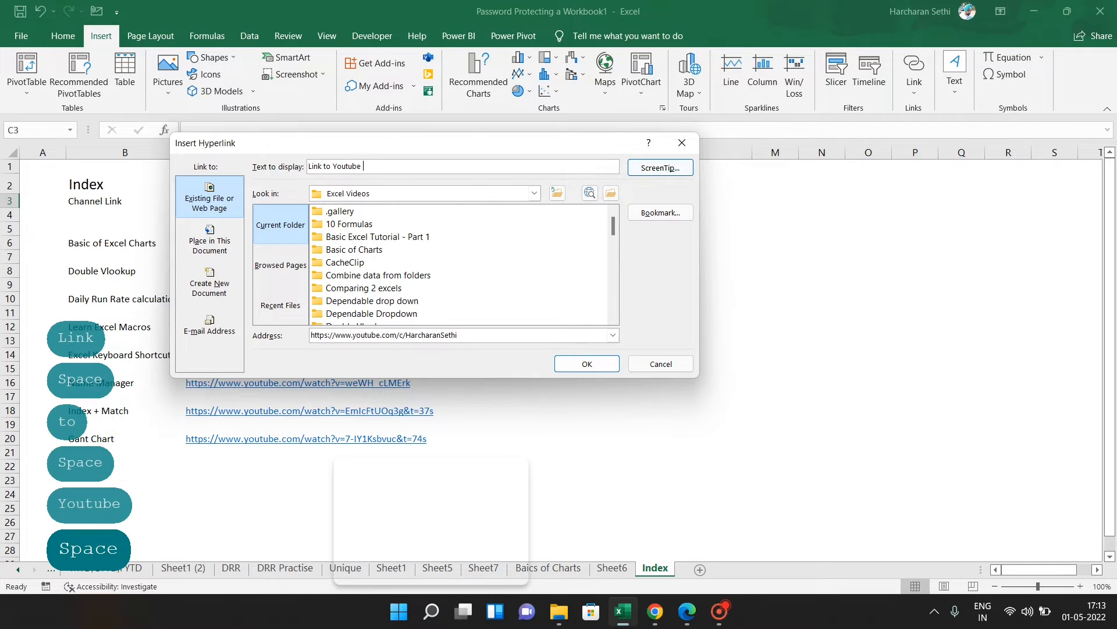
pyautogui.write('Channel')
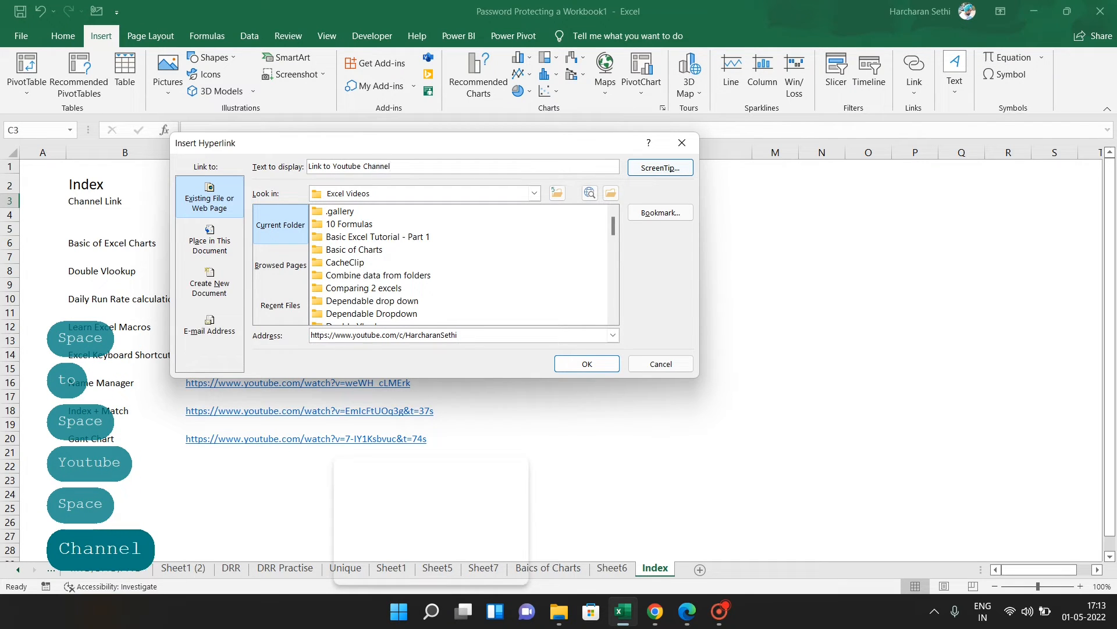
pyautogui.click(603, 364)
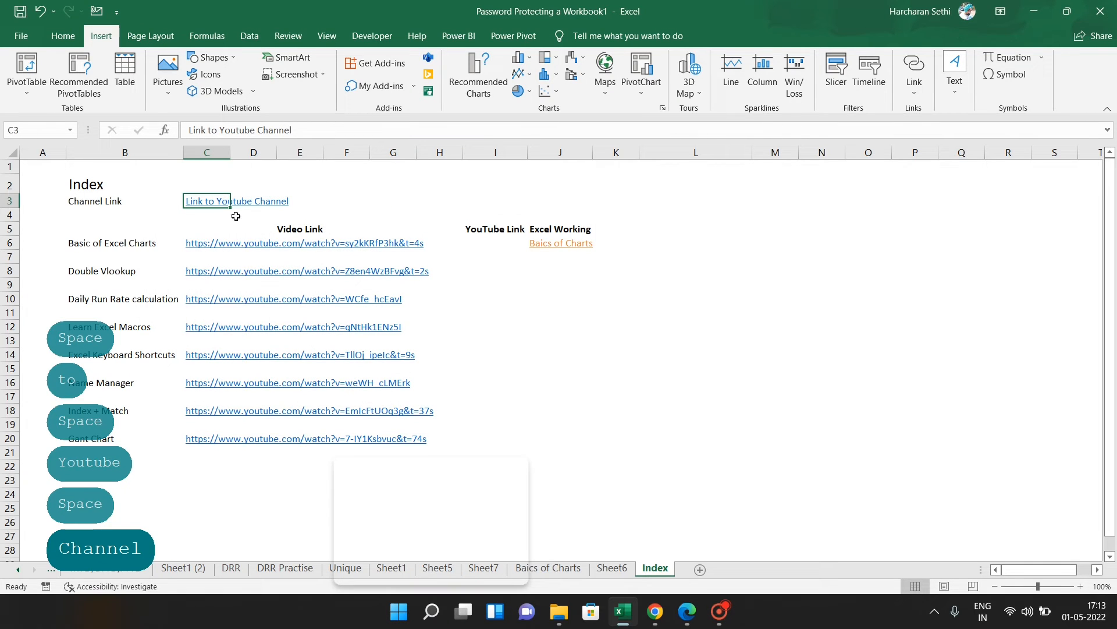
# - Follow the new channel link in C3 to test it
pyautogui.click(337, 201)
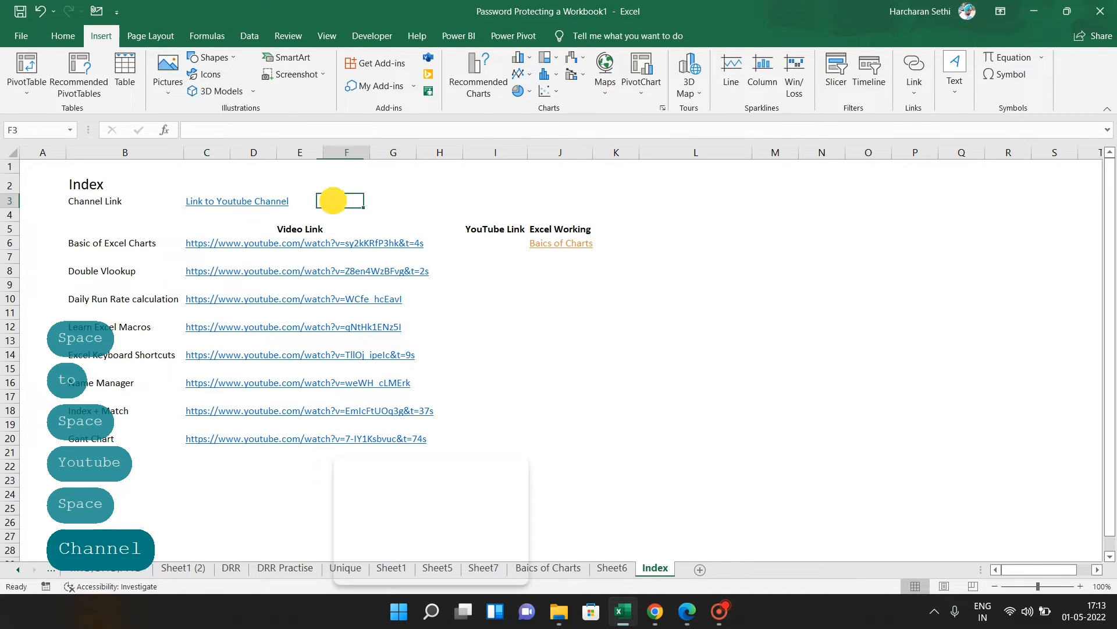
pyautogui.click(224, 203)
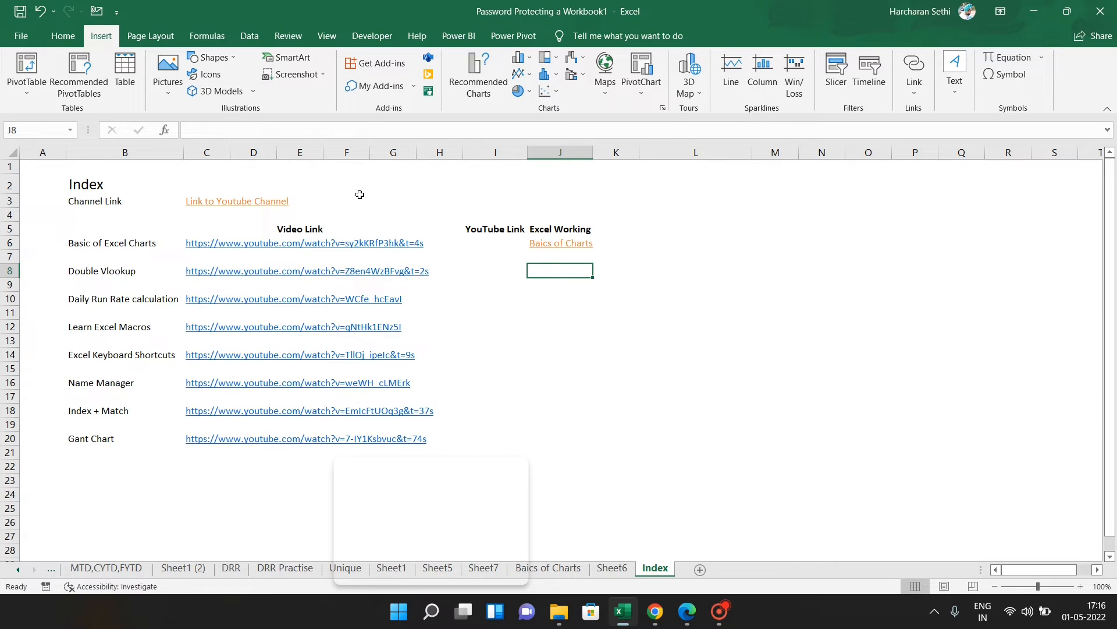
# - Draw a rectangle shape about 3.1 cm wide and 0.8 cm high over cell J8, in the Double Vlookup row
pyautogui.click(210, 57)
pyautogui.click(262, 92)
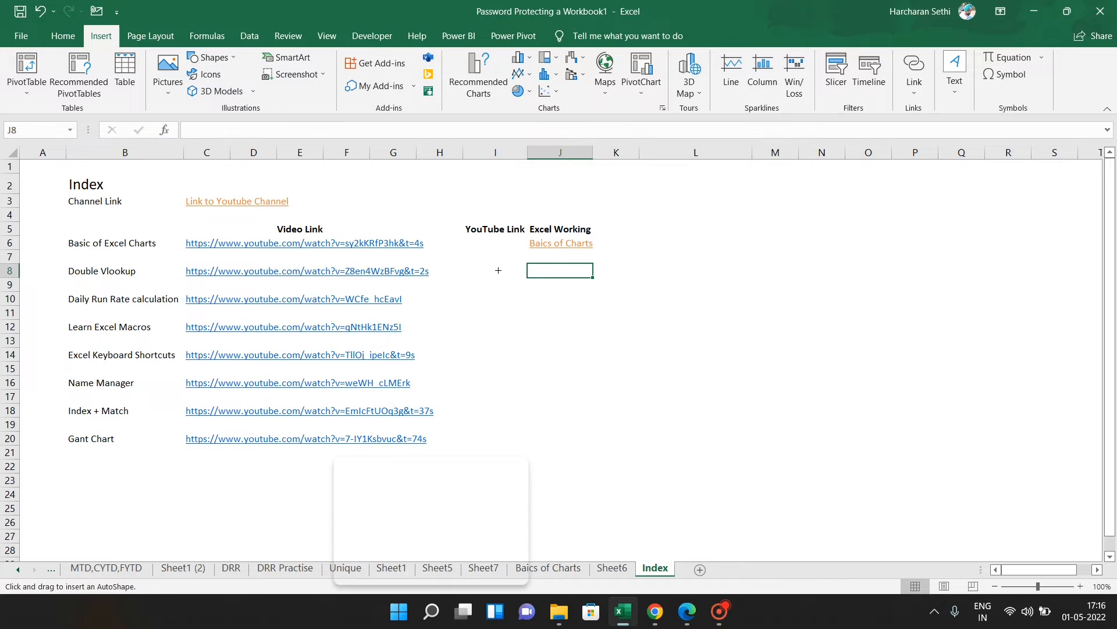
pyautogui.moveTo(524, 260); pyautogui.dragTo(609, 282)
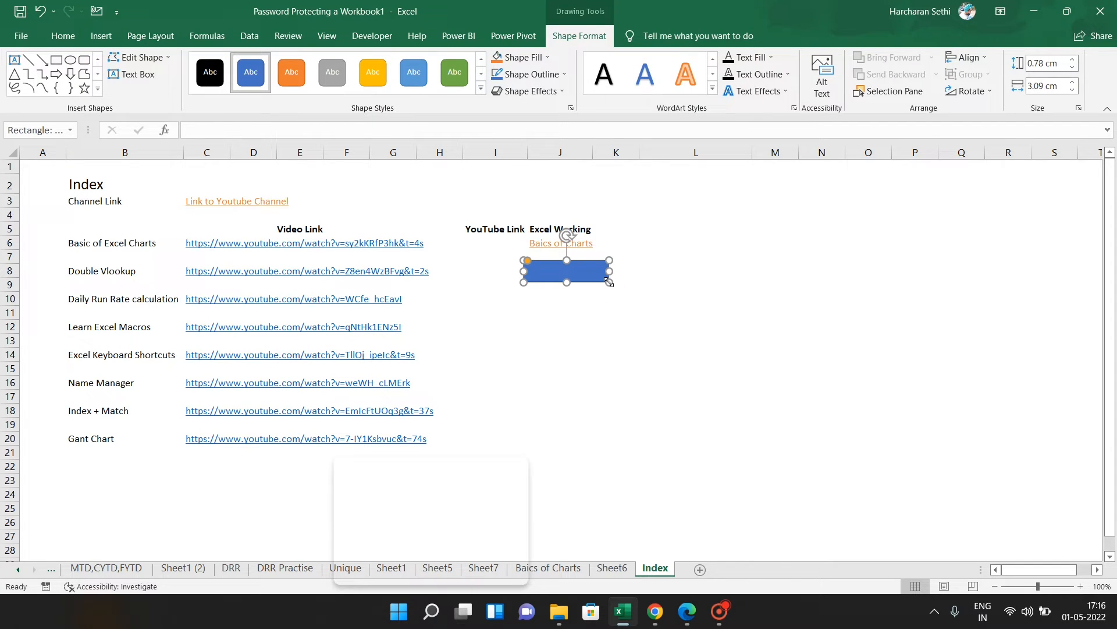
# - Label the rectangle over cell J8 "Vlookup"
pyautogui.write('Vlookup')
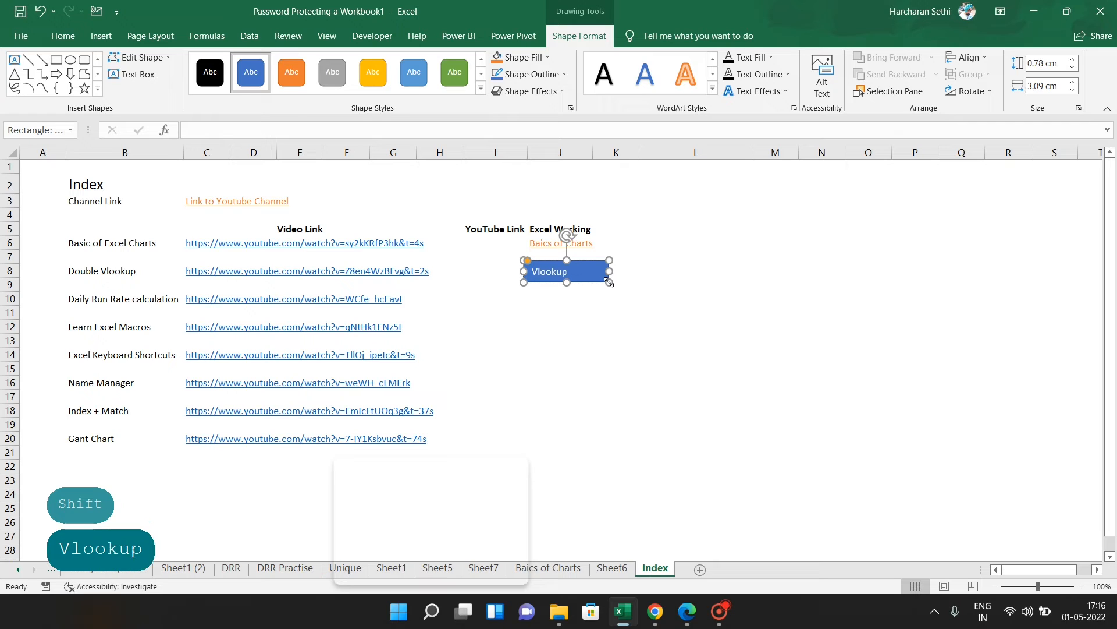
pyautogui.press('Escape')
pyautogui.press('Escape')
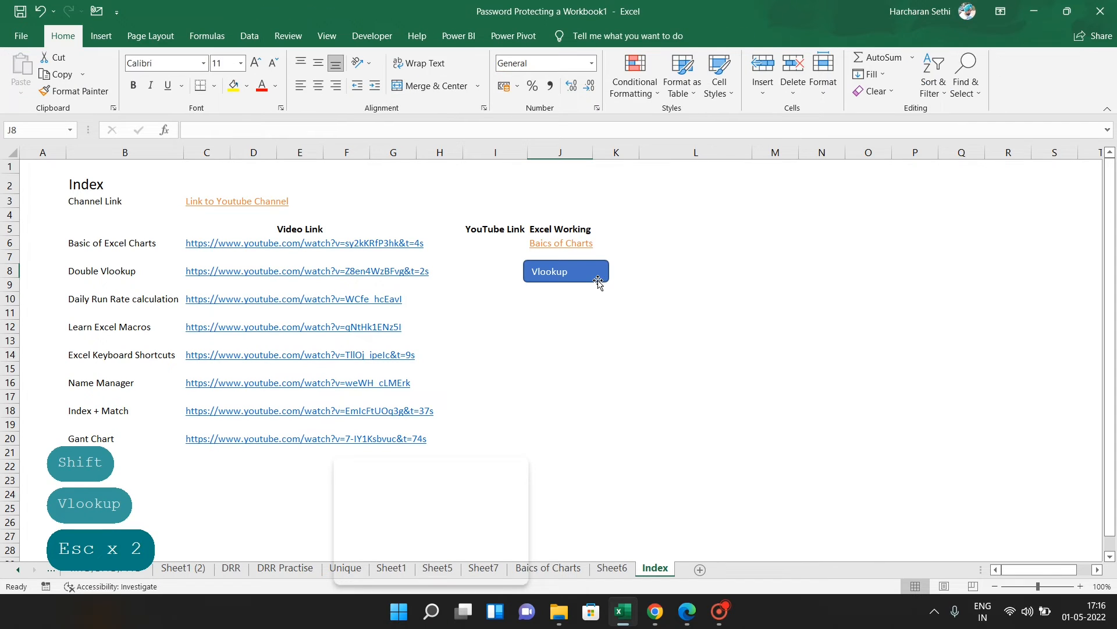
# - Hyperlink the Vlookup rectangle to cell A1 of the 'VLOOKUP1 (2)' sheet in this document and follow the link to test it
pyautogui.click(598, 283)
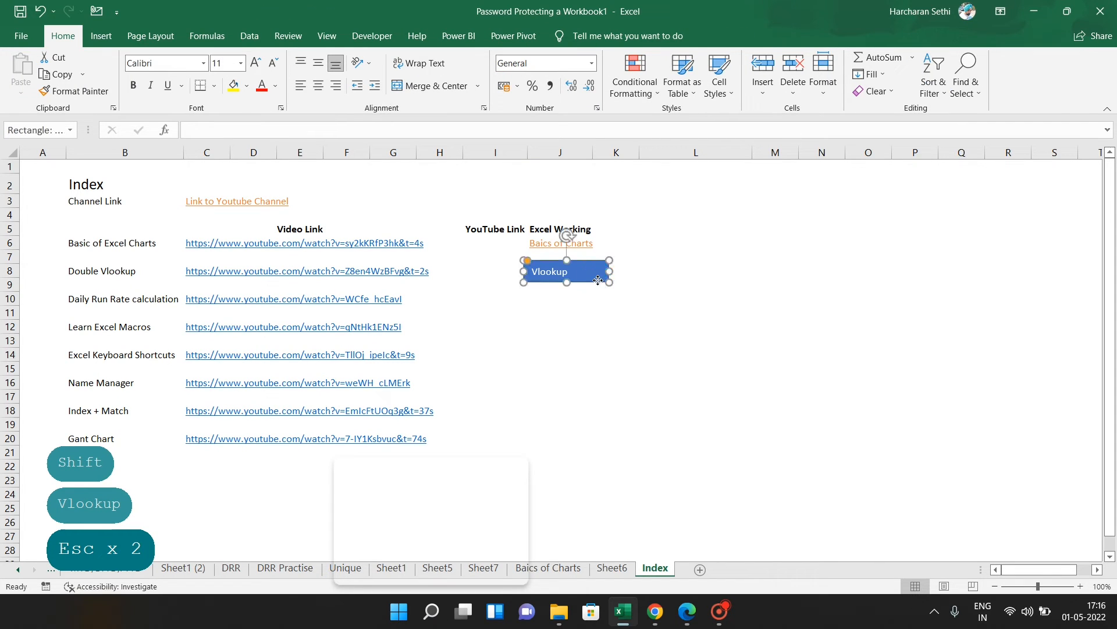
pyautogui.rightClick(599, 280)
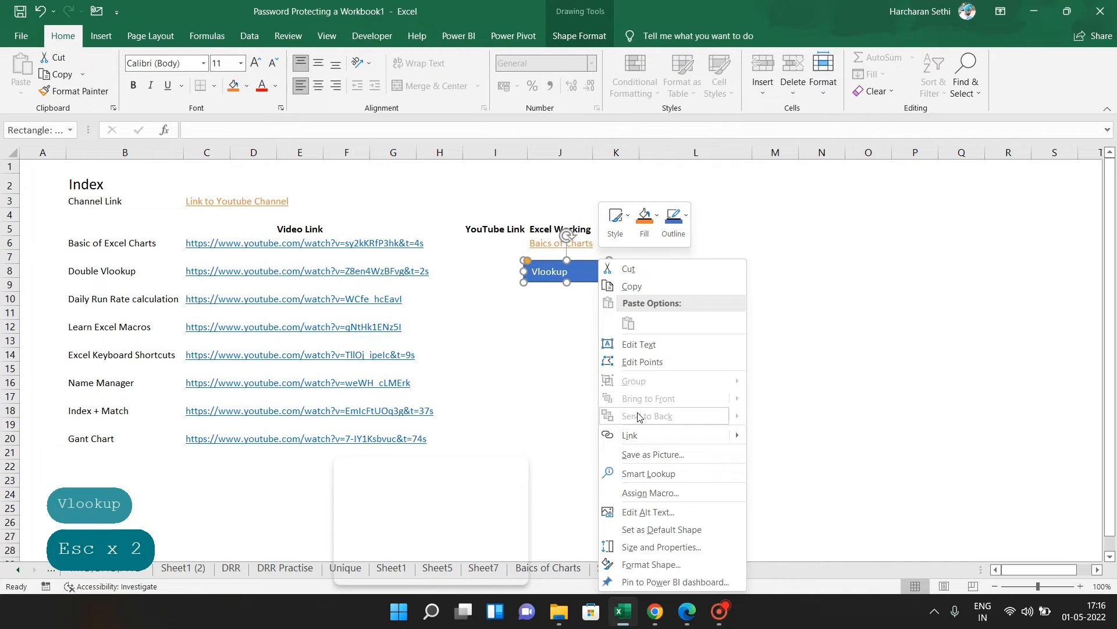
pyautogui.click(675, 436)
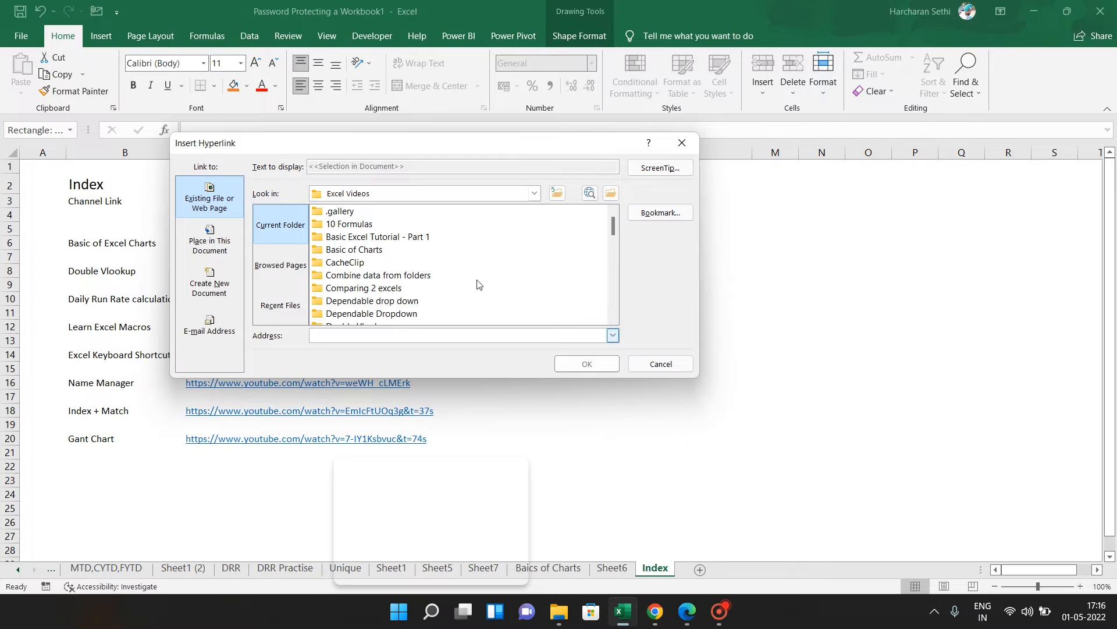
pyautogui.moveTo(421, 144); pyautogui.dragTo(444, 191)
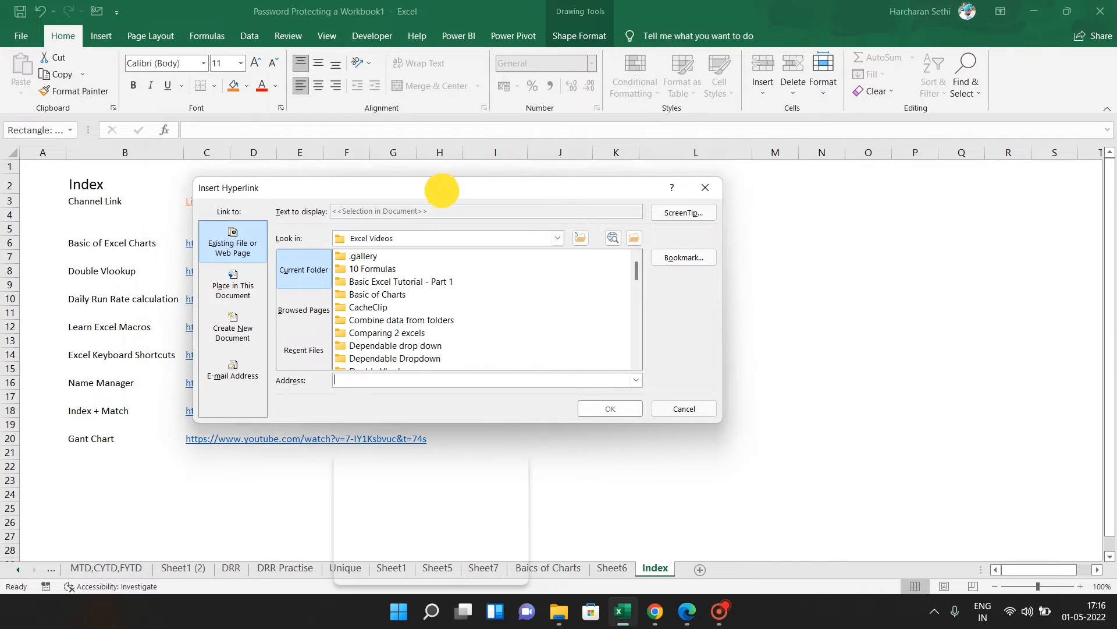
pyautogui.click(234, 297)
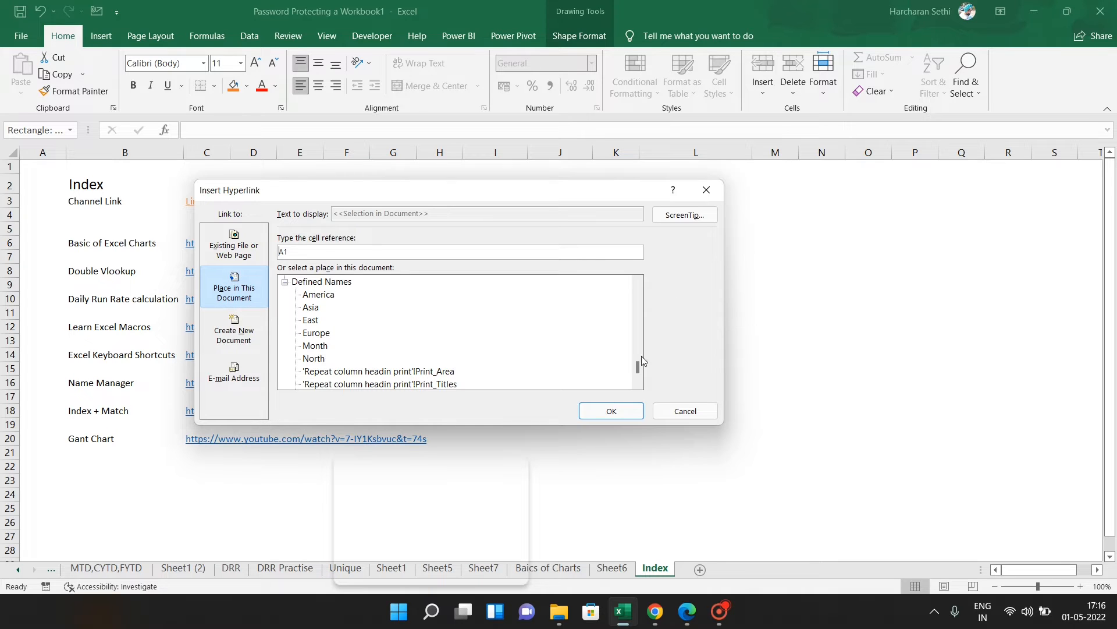
pyautogui.moveTo(638, 370); pyautogui.dragTo(637, 346)
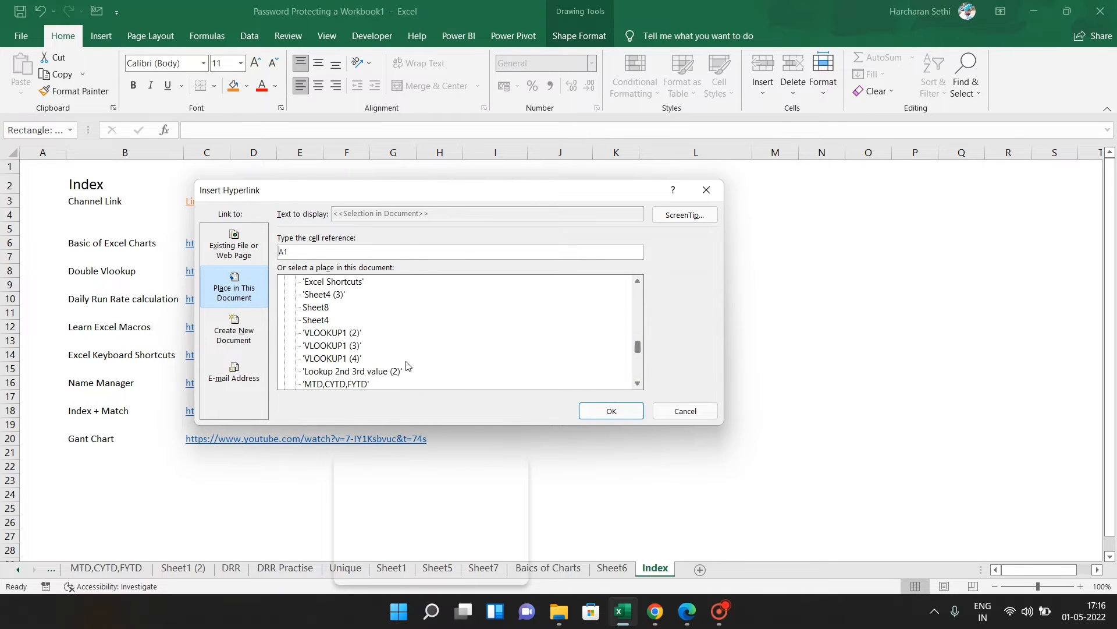
pyautogui.click(340, 334)
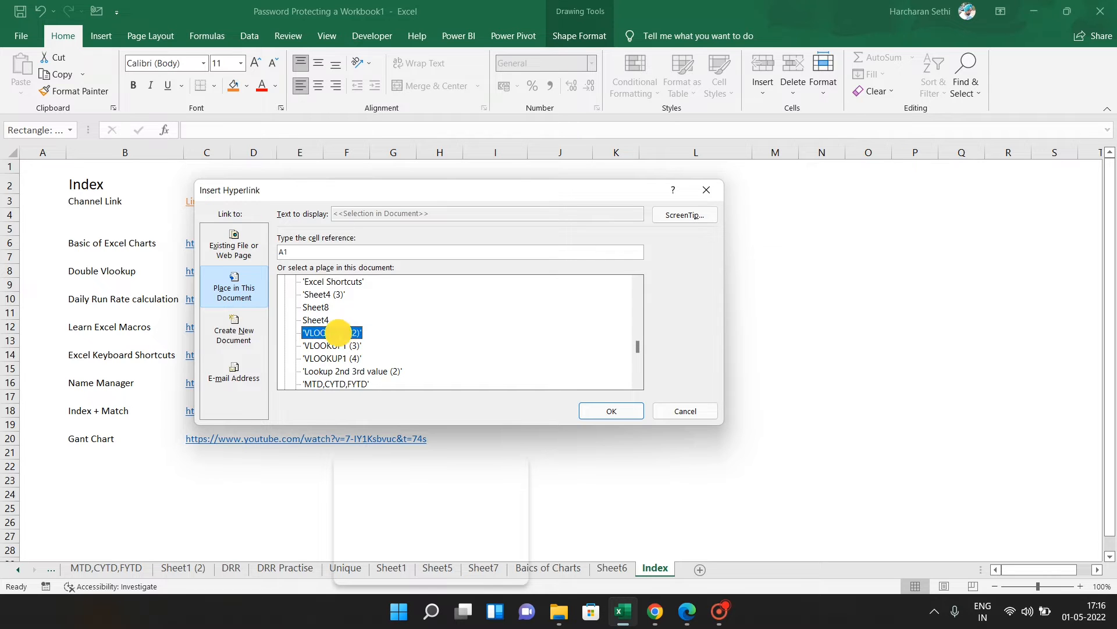
pyautogui.click(597, 412)
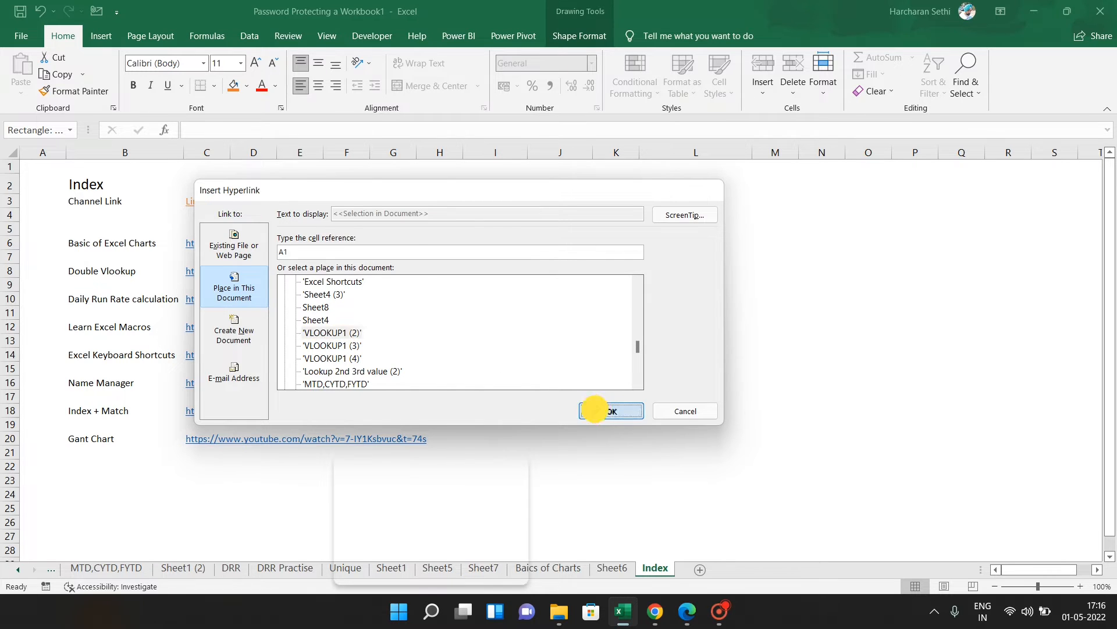
pyautogui.click(646, 324)
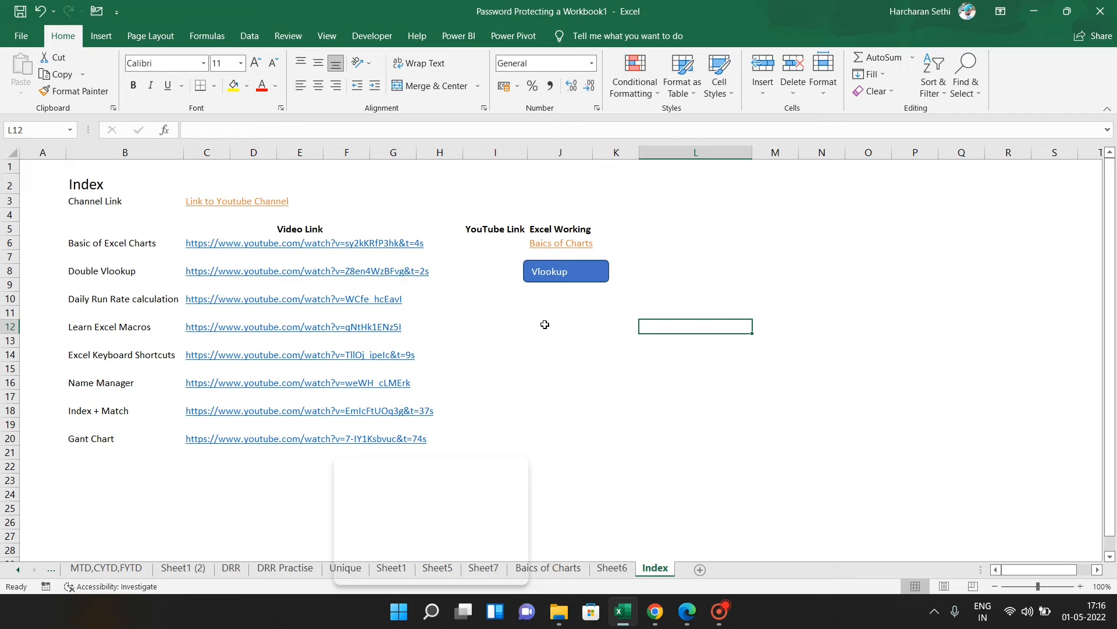
pyautogui.click(571, 277)
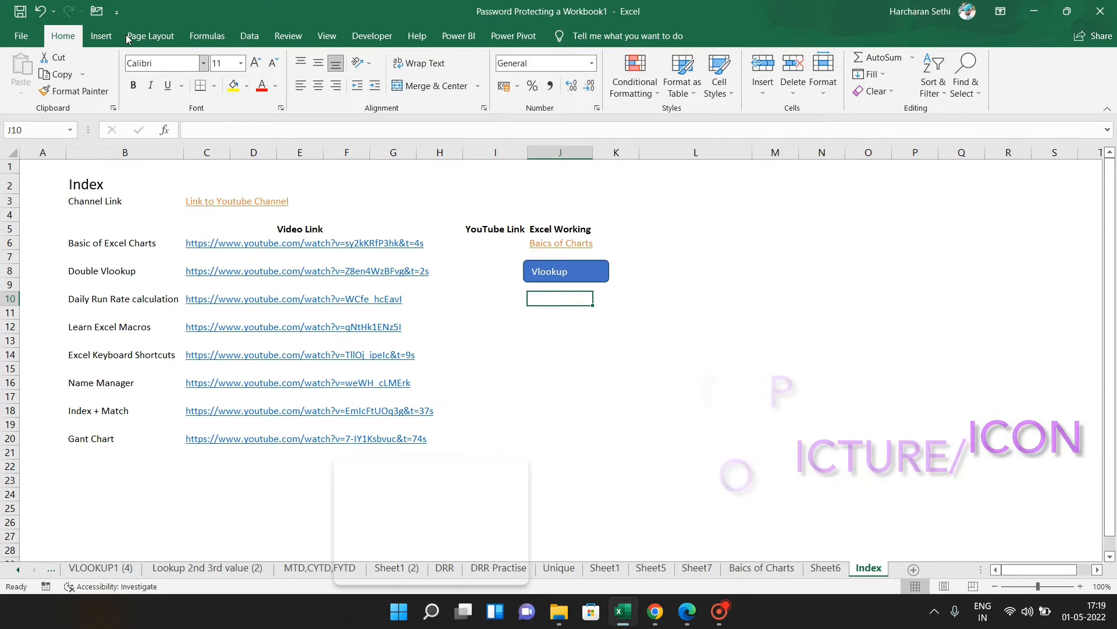
# - Search the icon library for "chart" and insert the solid bar chart icon with axes at cell J10
pyautogui.click(103, 37)
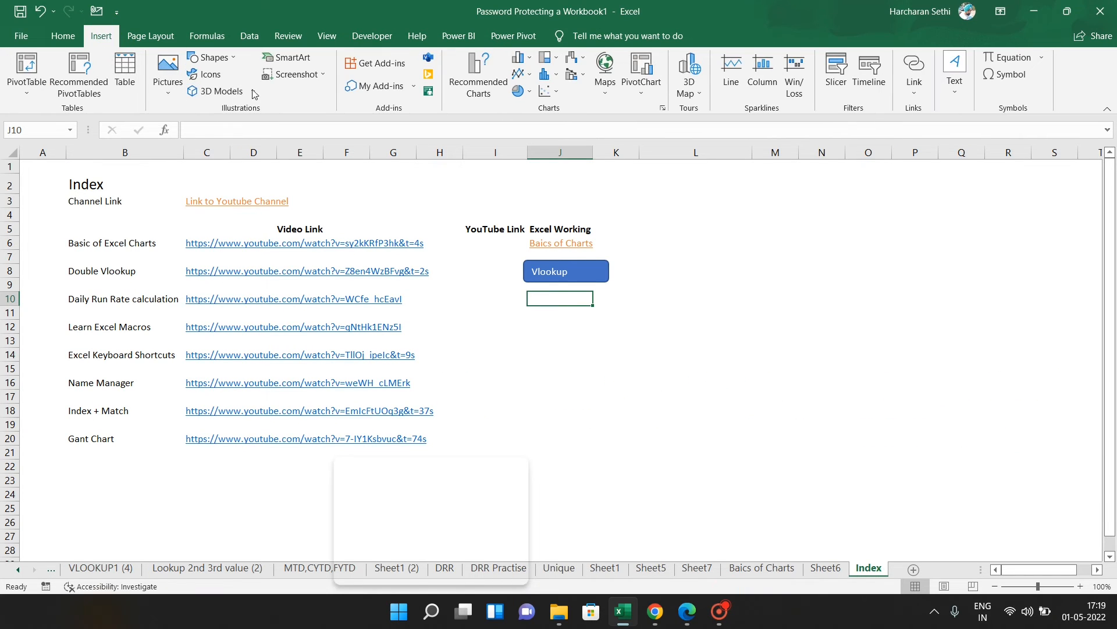
pyautogui.click(220, 78)
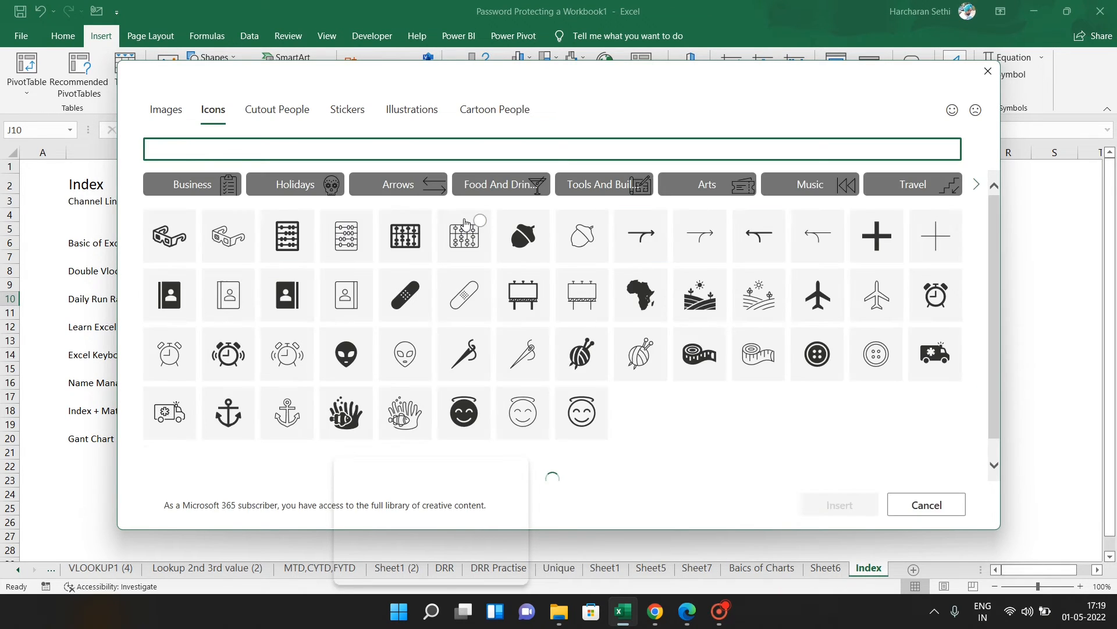
pyautogui.click(304, 145)
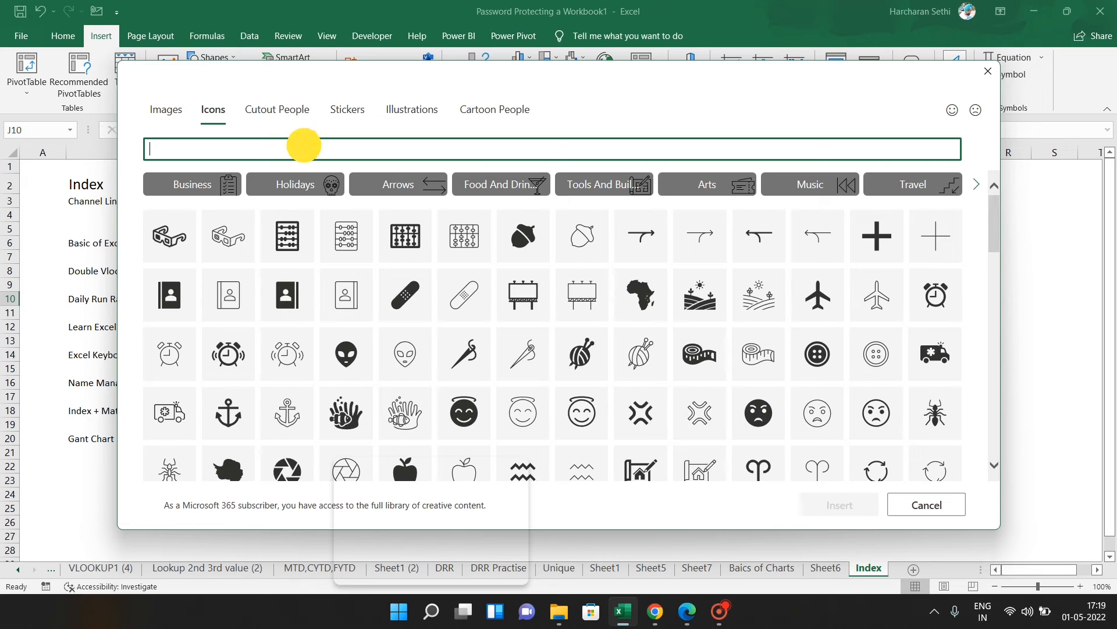
pyautogui.write('chat')
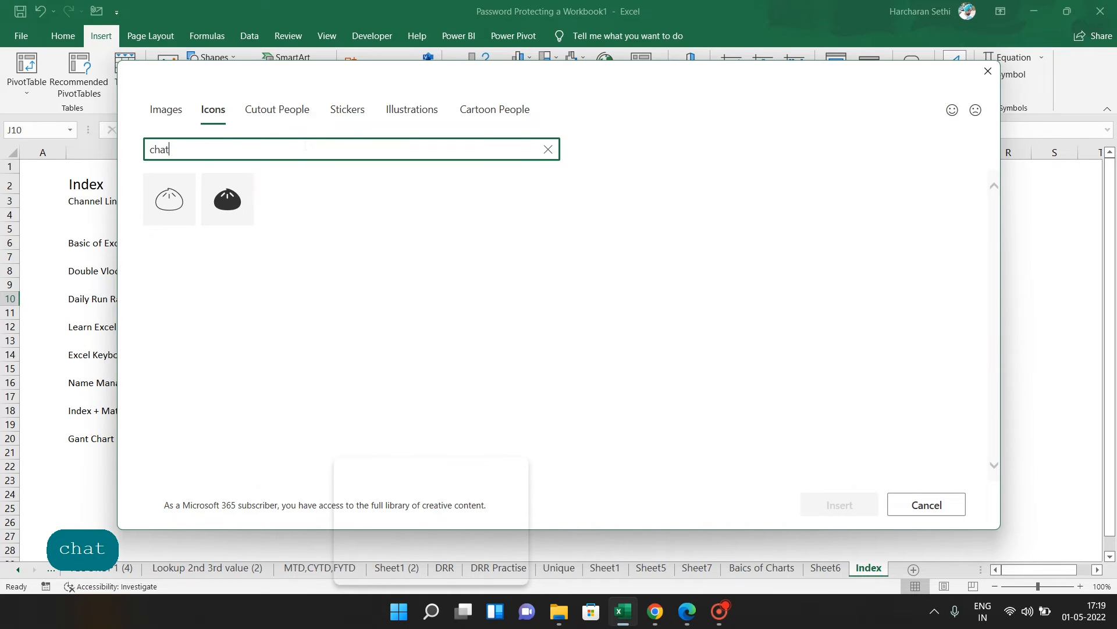
pyautogui.press('BackSpace')
pyautogui.write('rt')
pyautogui.press('Return')
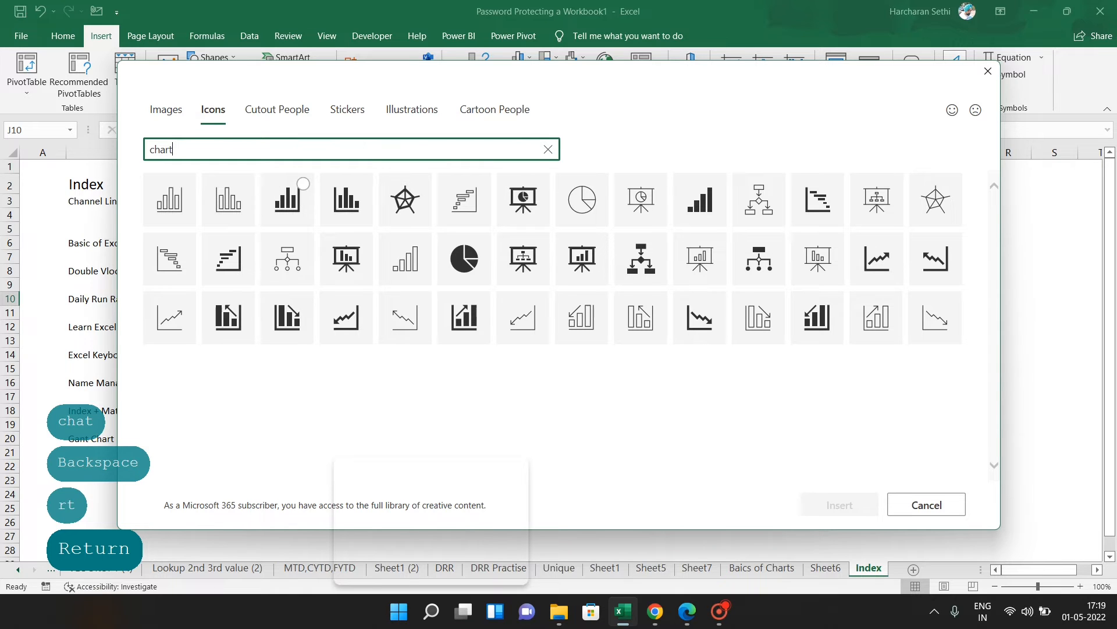
pyautogui.click(356, 198)
pyautogui.doubleClick(356, 198)
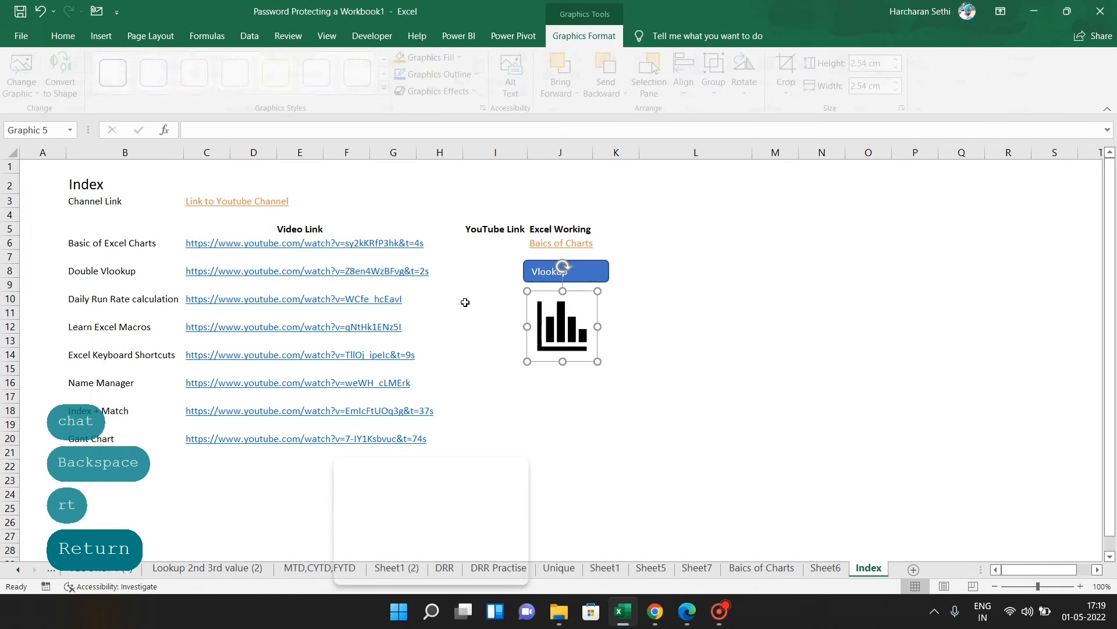
# - Nudge the chart icon beneath the Vlookup rectangle, then colour it orange and widen it to about 3.3 cm
pyautogui.click(566, 324)
pyautogui.moveTo(565, 325); pyautogui.dragTo(557, 321)
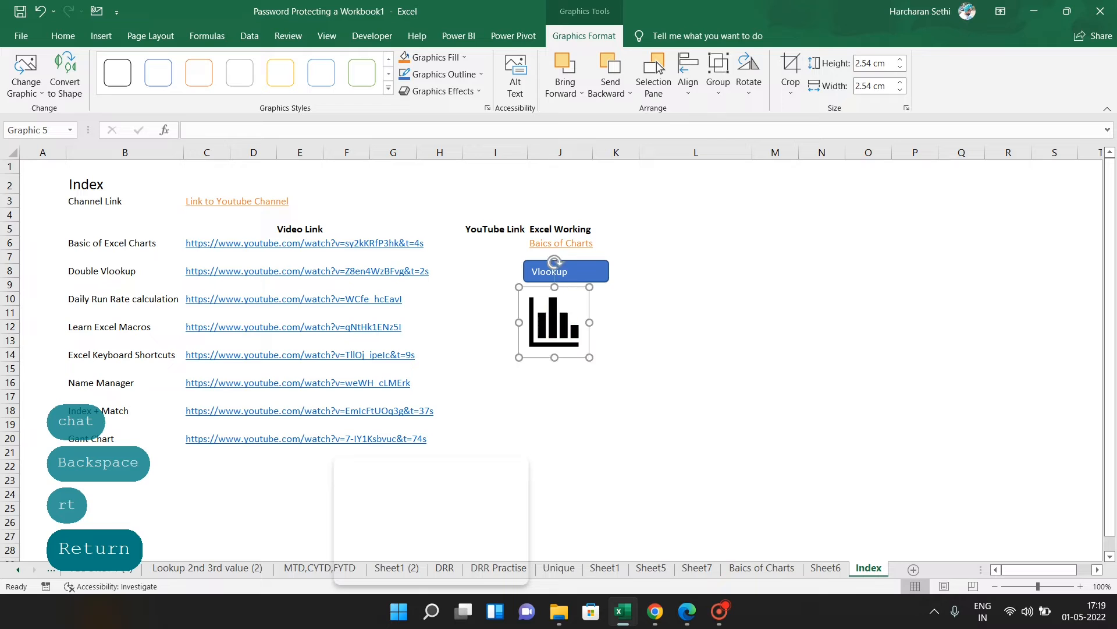
pyautogui.click(441, 59)
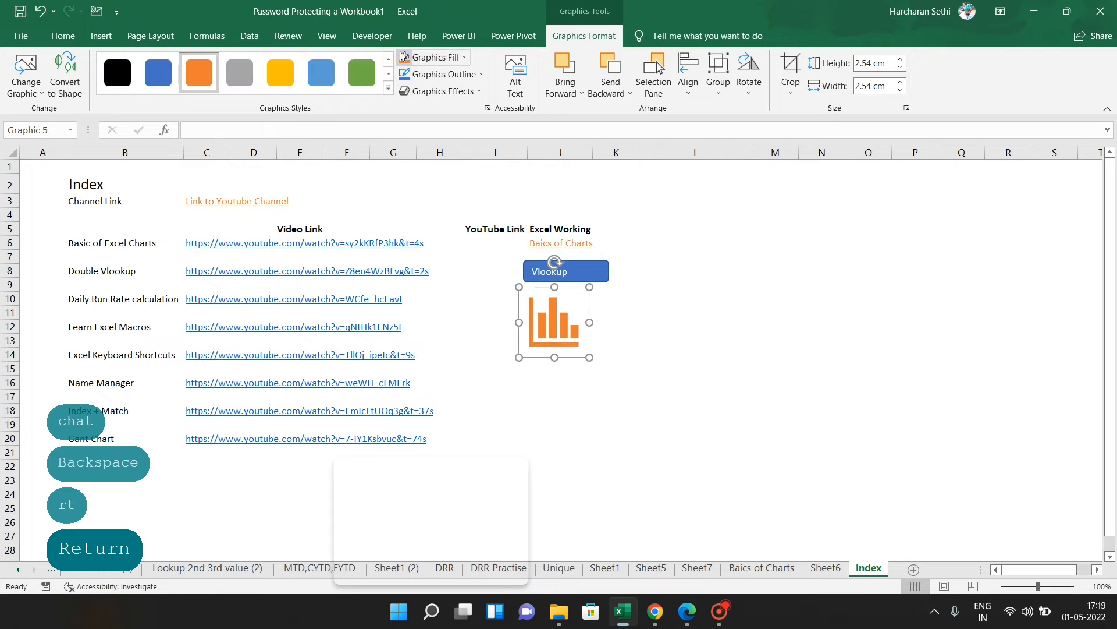
pyautogui.moveTo(590, 322); pyautogui.dragTo(610, 320)
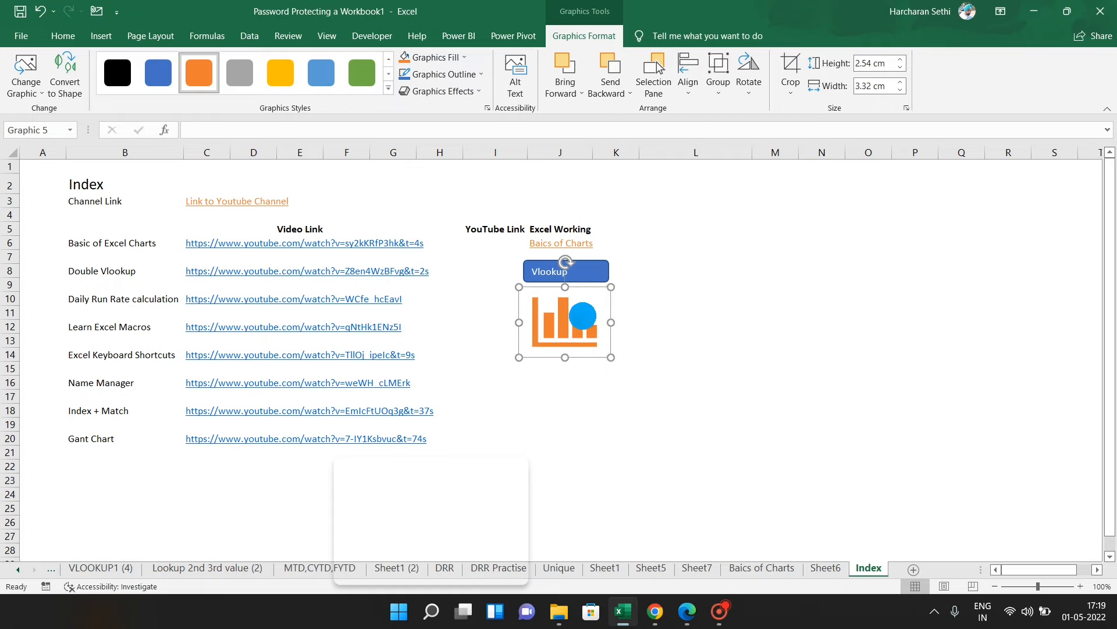
# - Hyperlink the chart icon to cell A1 of the DRR sheet in this document and follow the link to test it
pyautogui.rightClick(584, 321)
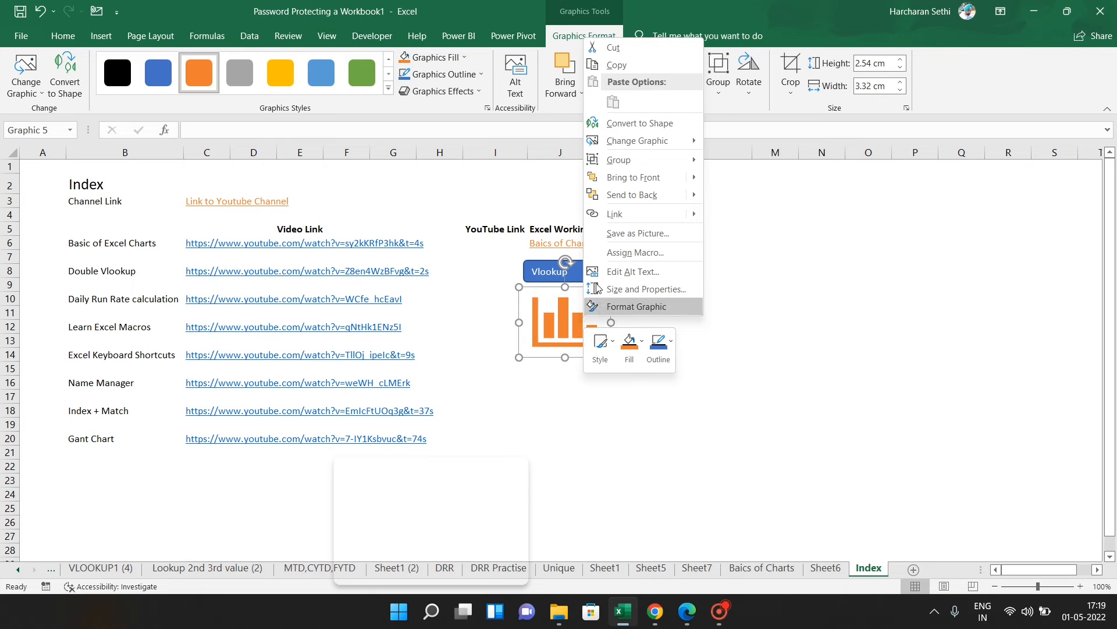
pyautogui.click(645, 215)
pyautogui.moveTo(541, 195); pyautogui.dragTo(909, 177)
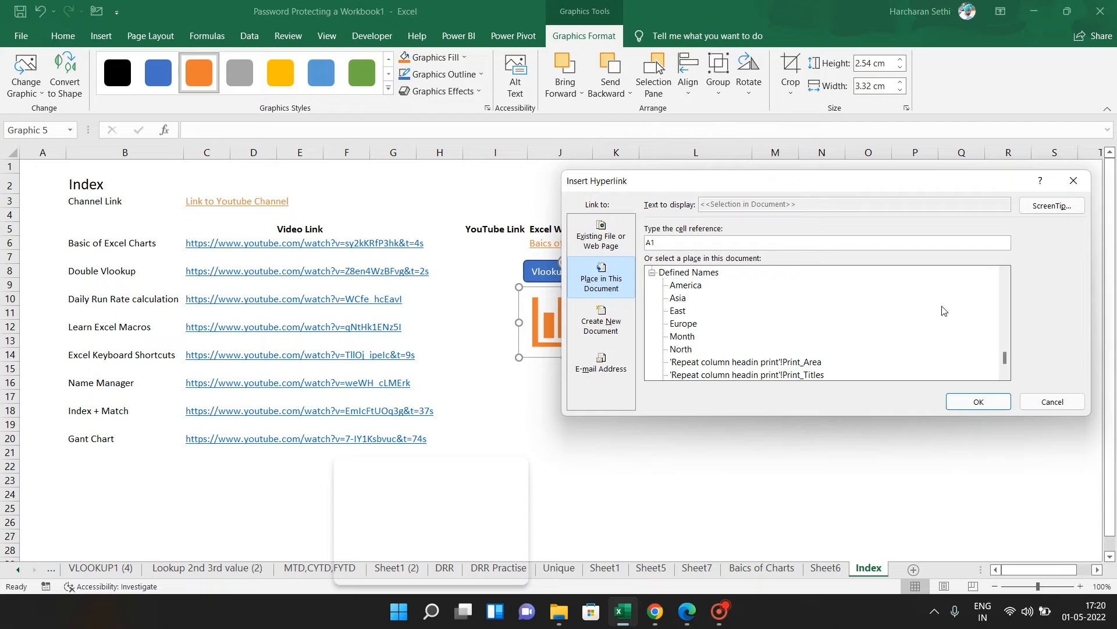
pyautogui.moveTo(1006, 358); pyautogui.dragTo(1003, 342)
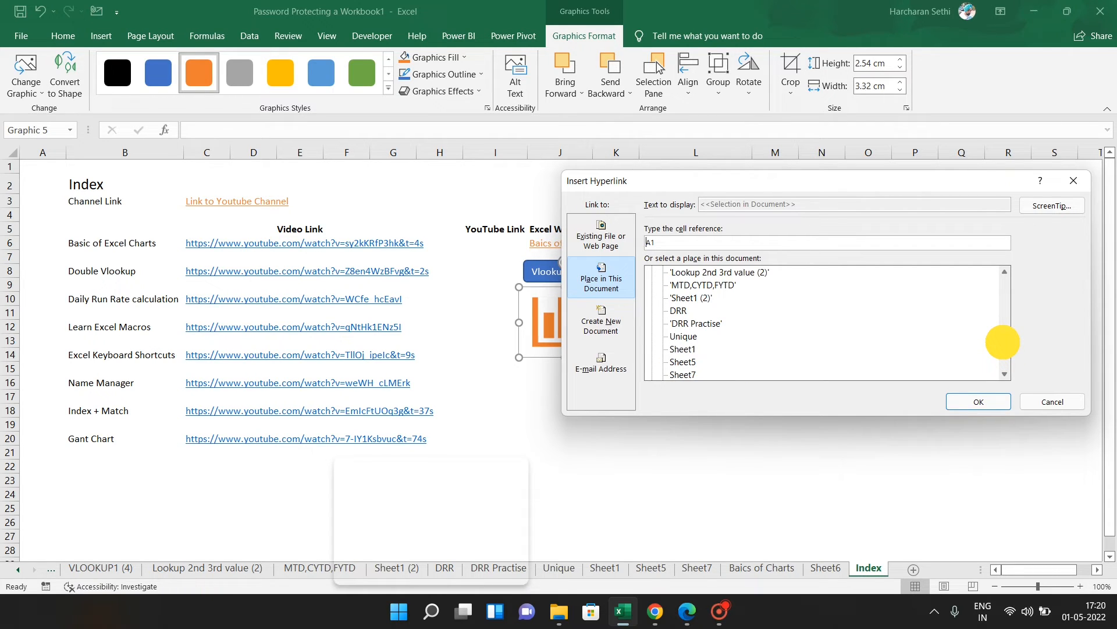
pyautogui.click(678, 311)
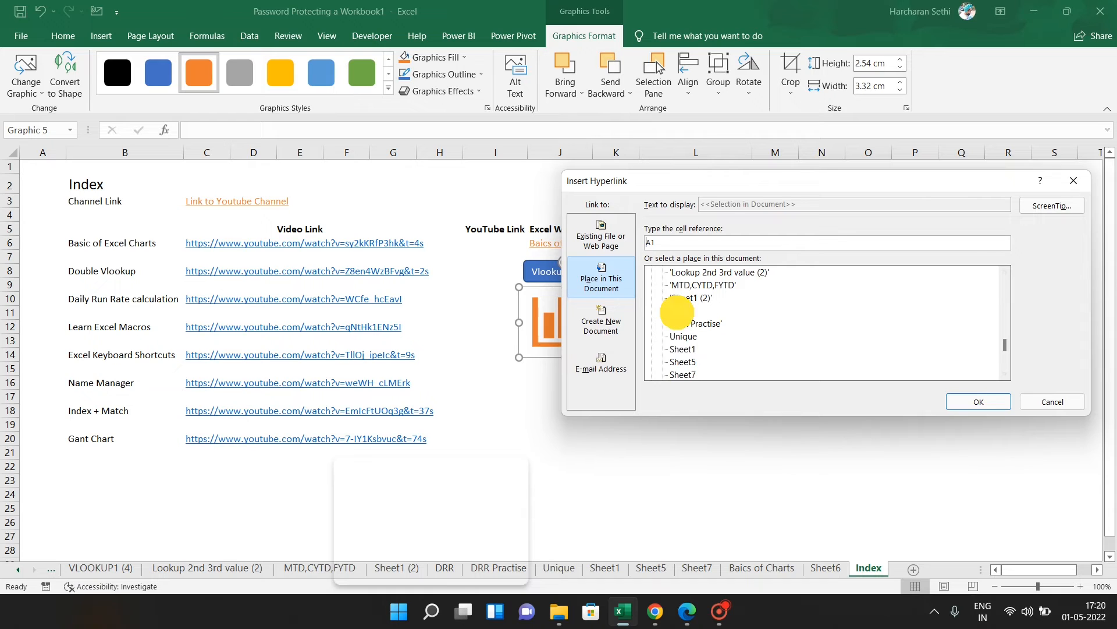
pyautogui.click(959, 403)
pyautogui.click(708, 396)
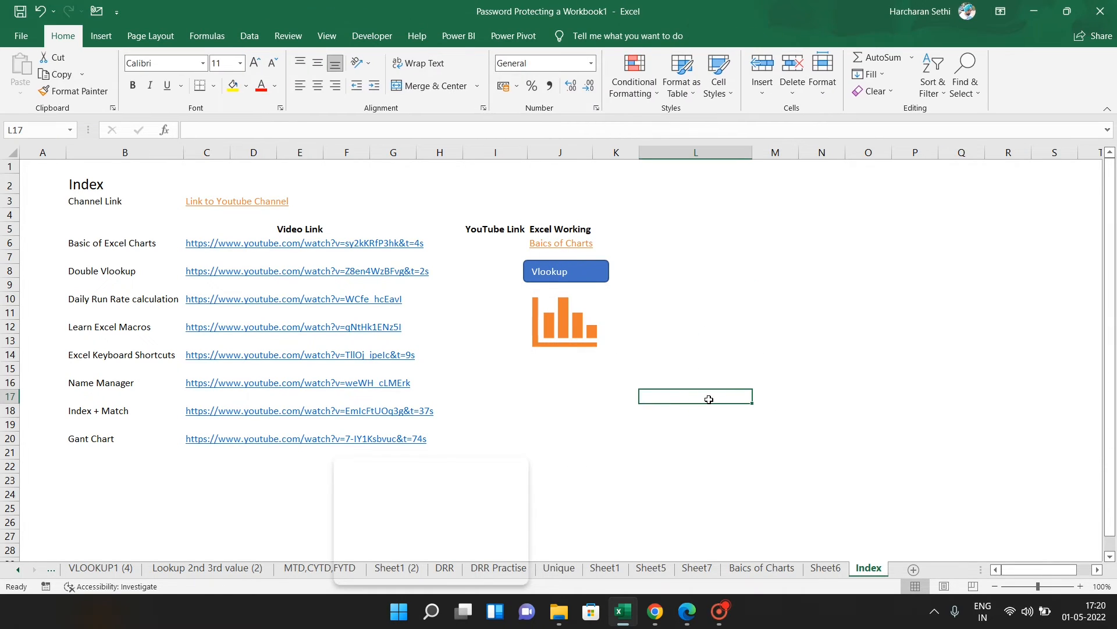
pyautogui.click(565, 332)
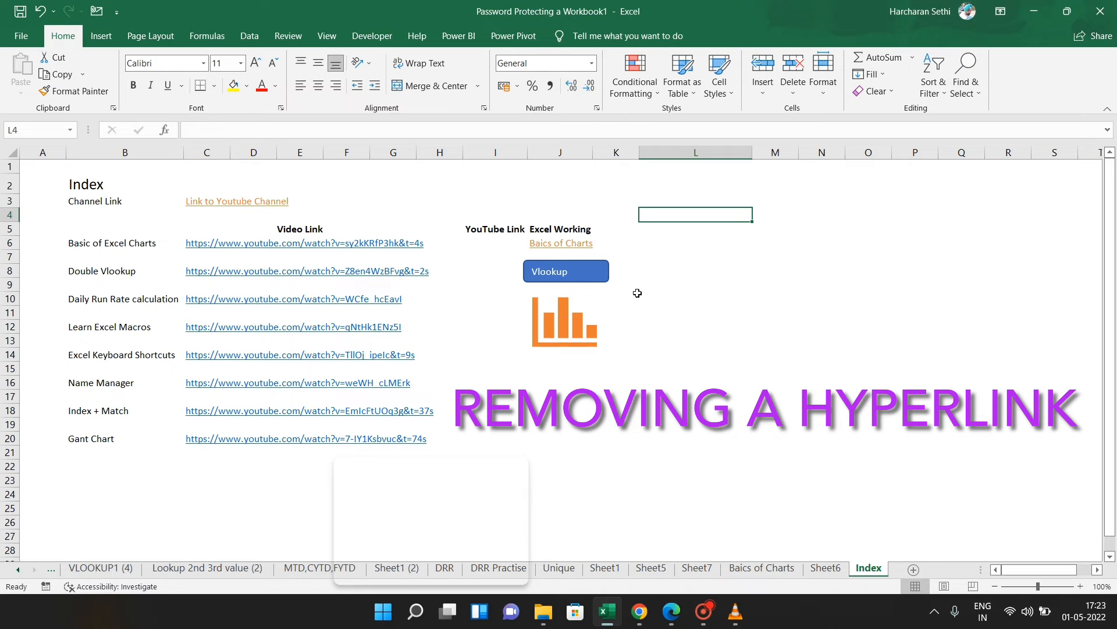
# - Remove the hyperlinks from the Vlookup rectangle and the chart icon
pyautogui.rightClick(583, 280)
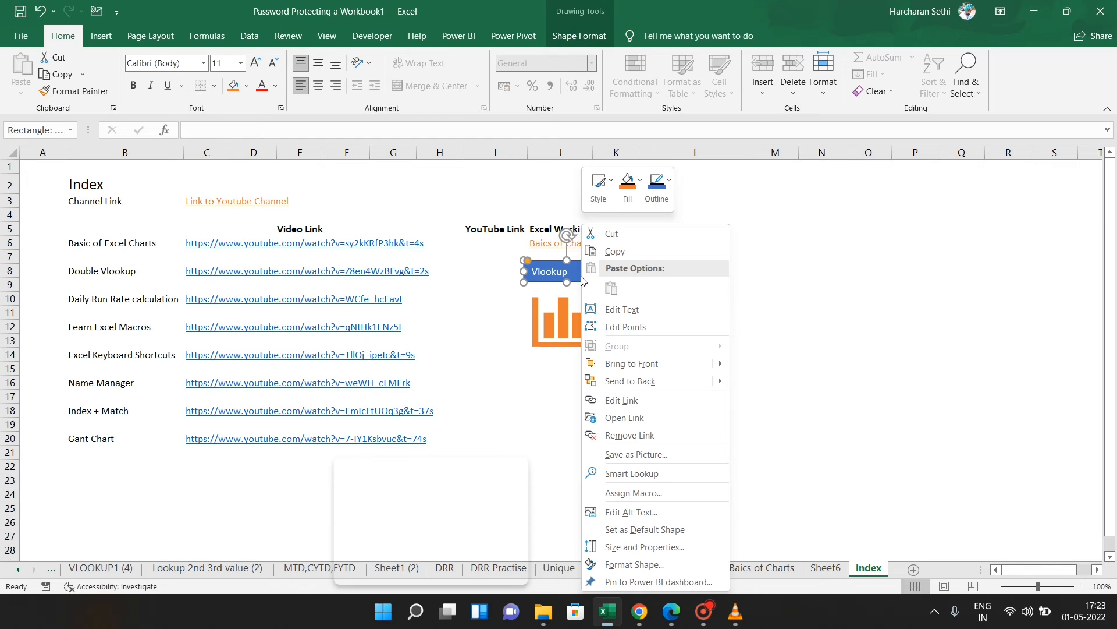
pyautogui.click(628, 434)
pyautogui.rightClick(566, 327)
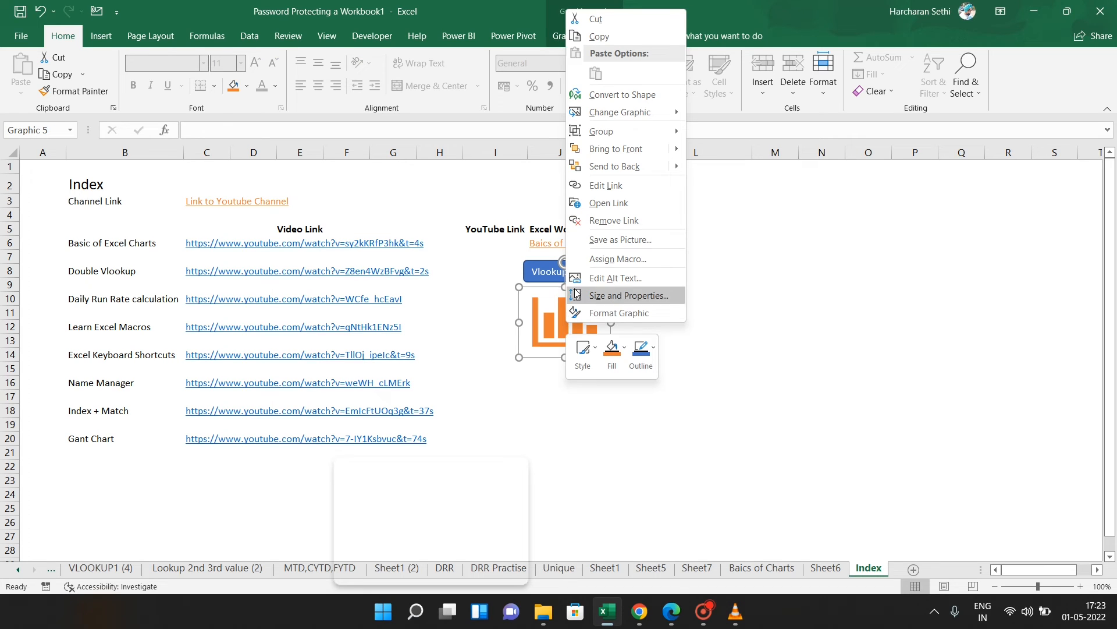
pyautogui.click(614, 220)
pyautogui.click(676, 340)
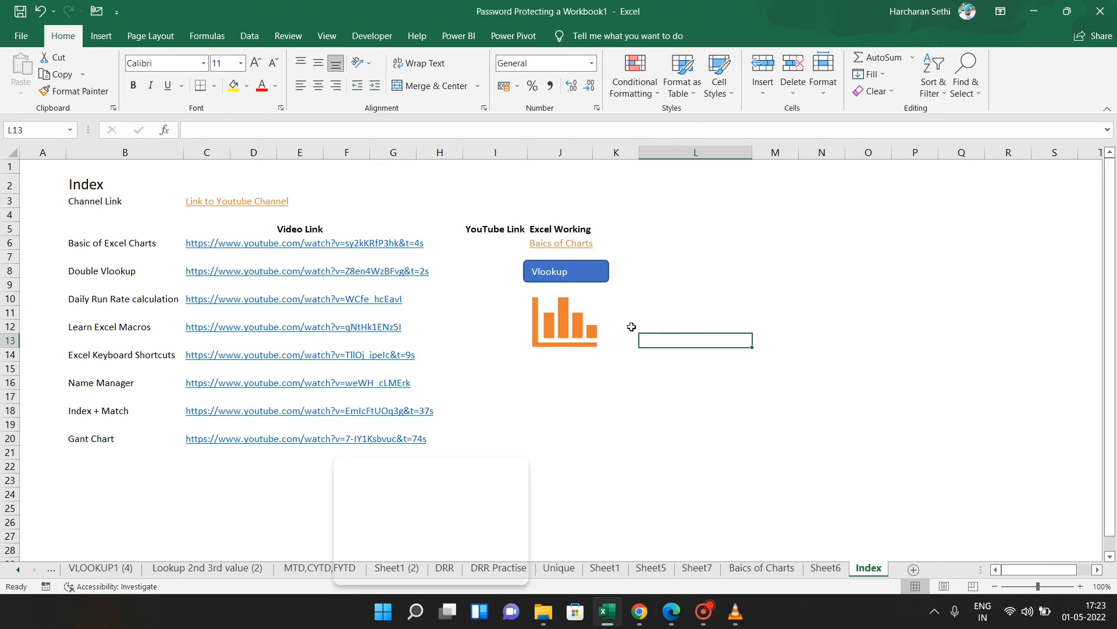
# - Test whether the chart icon and the Vlookup rectangle still lead to their linked sheets
pyautogui.click(569, 317)
pyautogui.click(579, 270)
pyautogui.click(661, 332)
# - Enter =HYPERLINK(C6,"Basic Excel Chart") in cell I6 under the YouTube Link heading
pyautogui.click(492, 243)
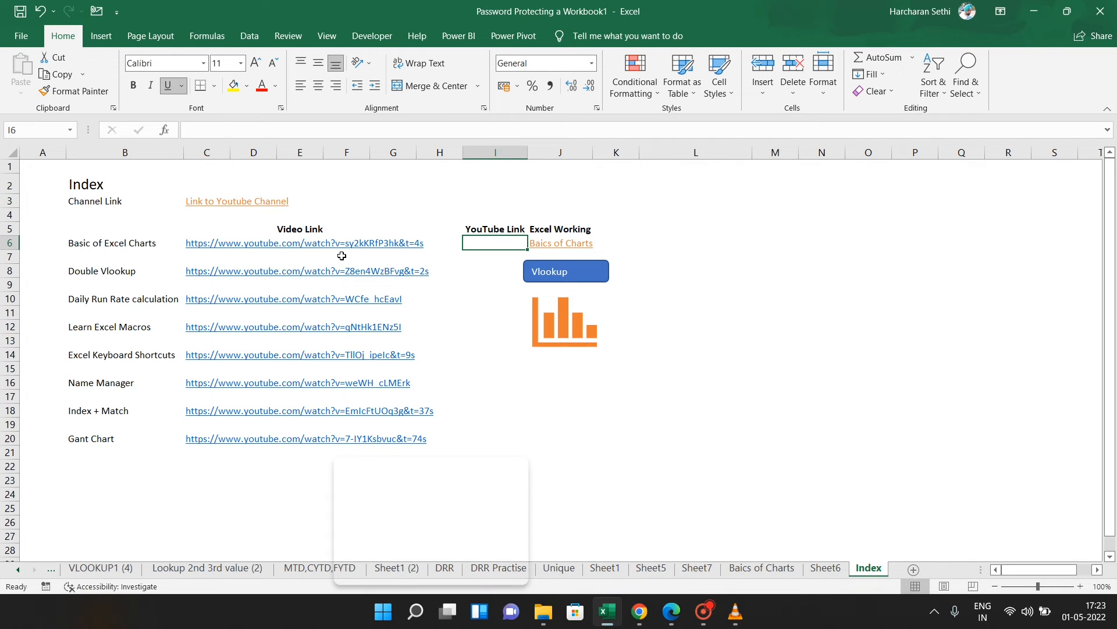
pyautogui.write('=')
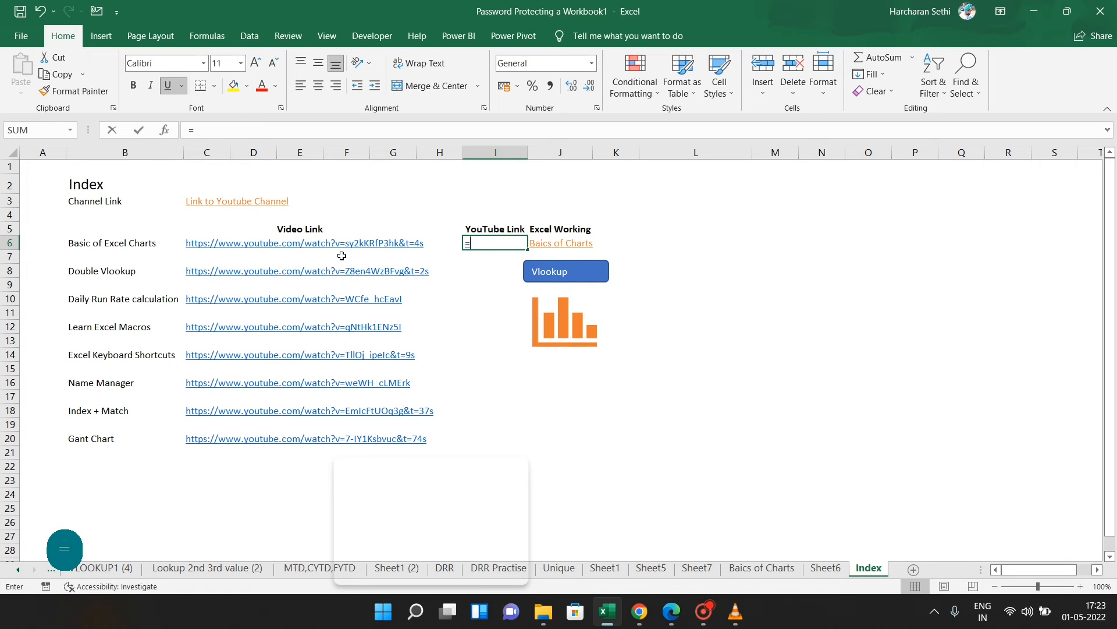
pyautogui.write('hy')
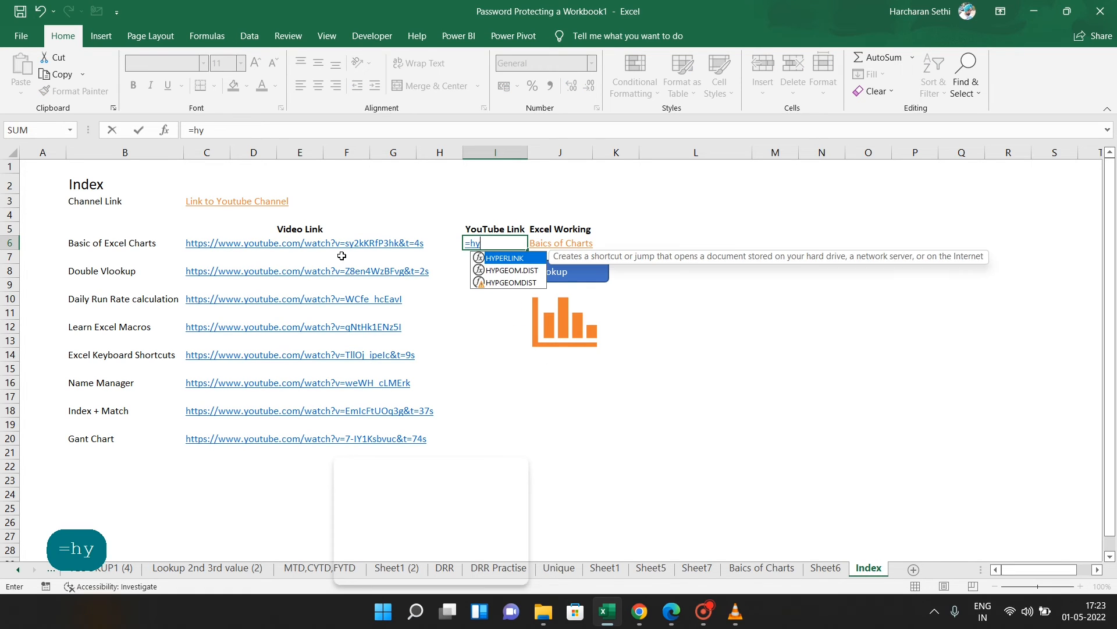
pyautogui.press('Tab')
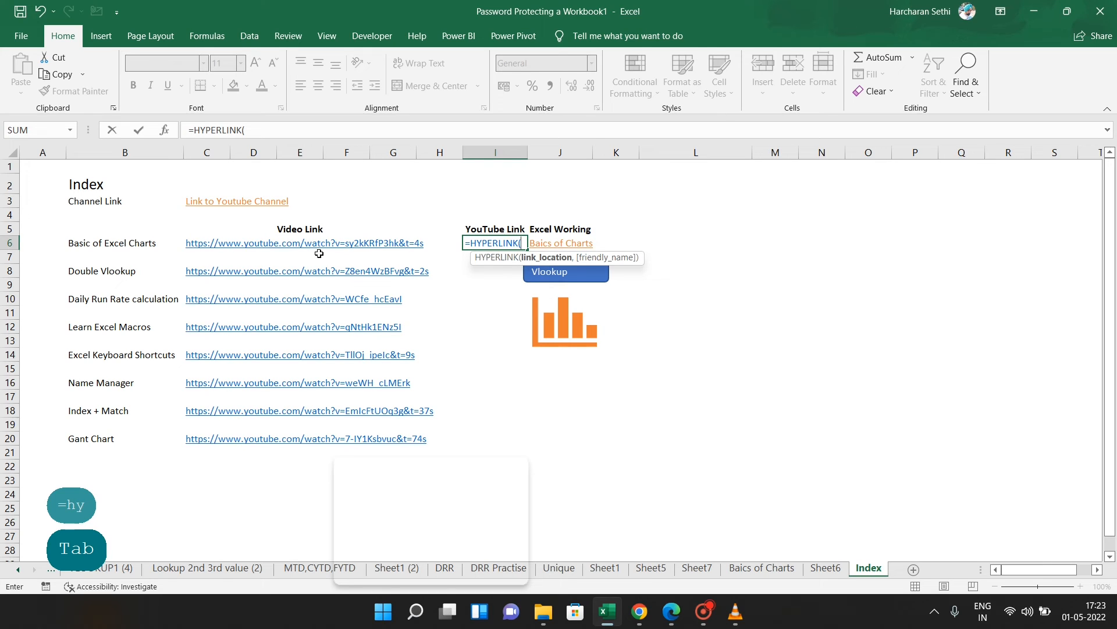
pyautogui.click(196, 244)
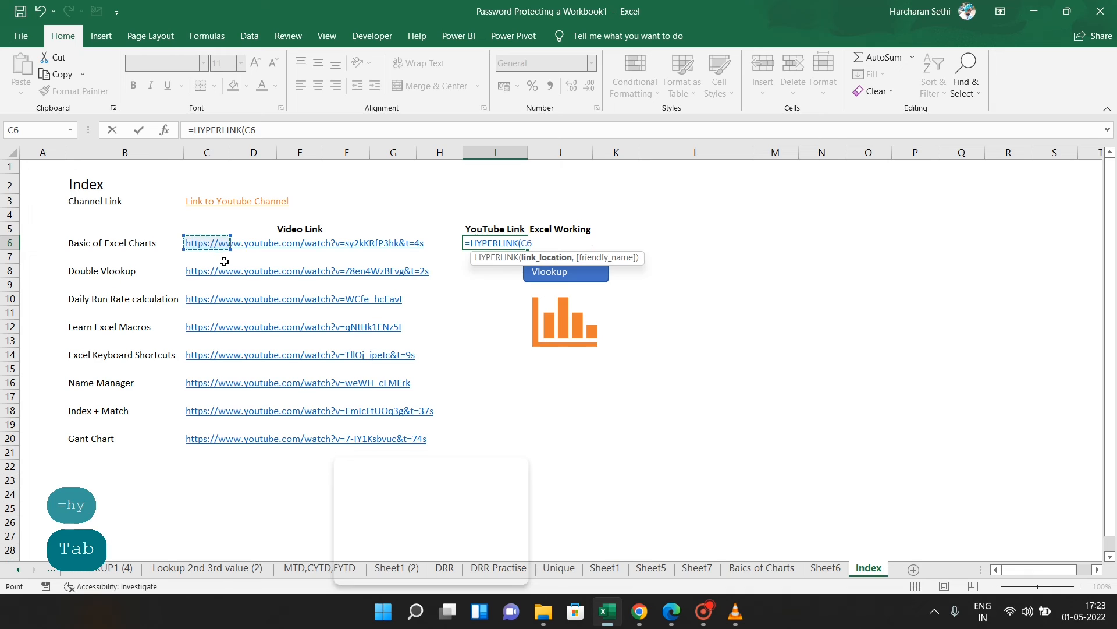
pyautogui.write(',')
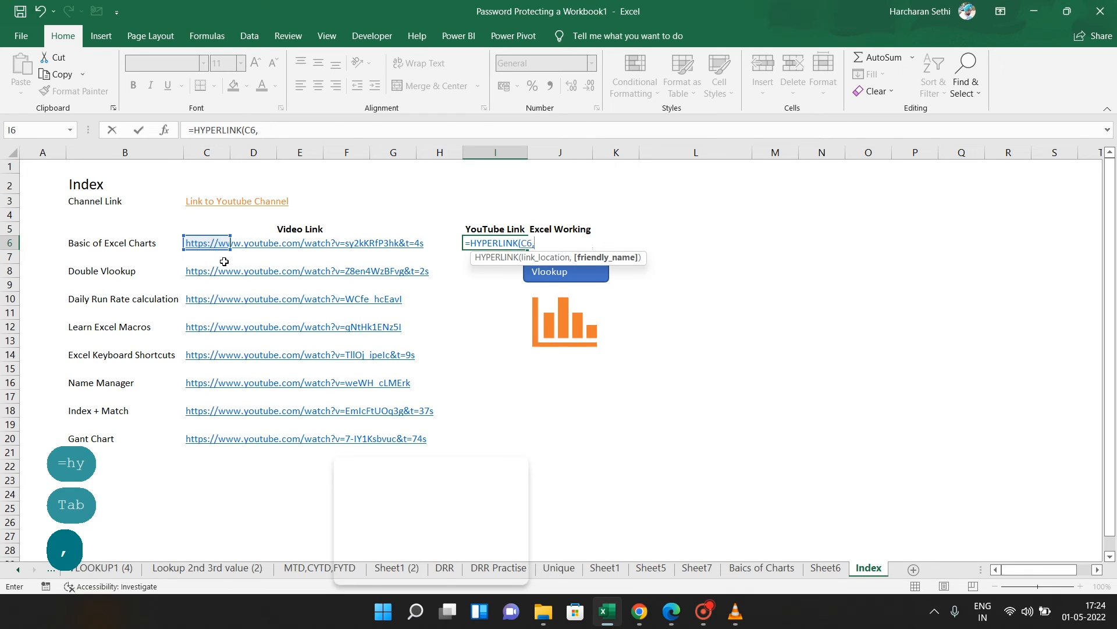
pyautogui.write('"')
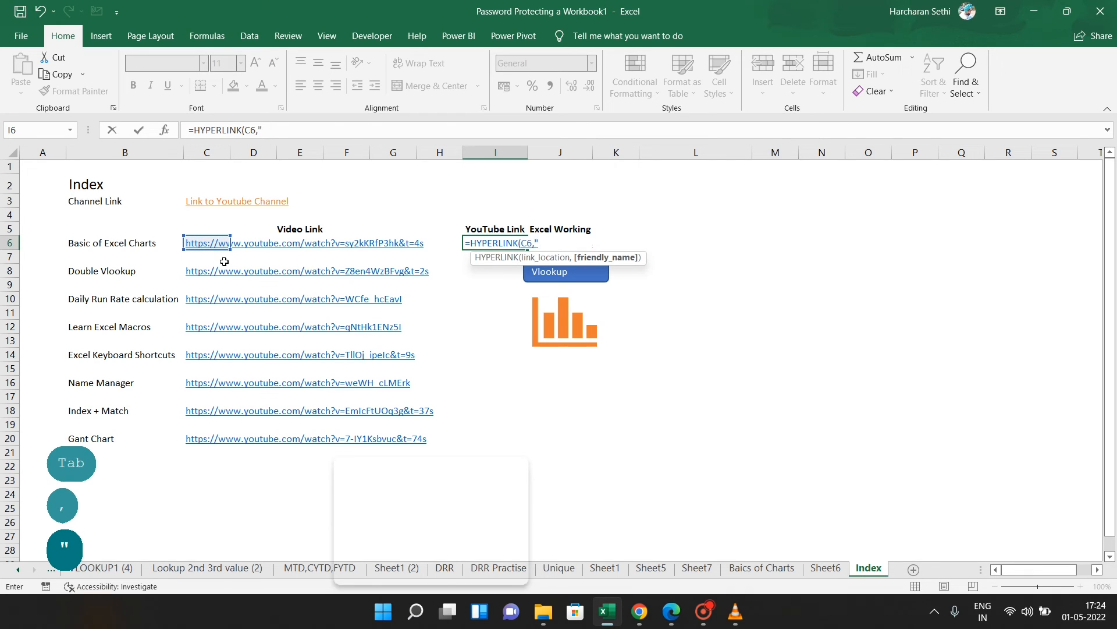
pyautogui.write('asc')
pyautogui.press('BackSpace')
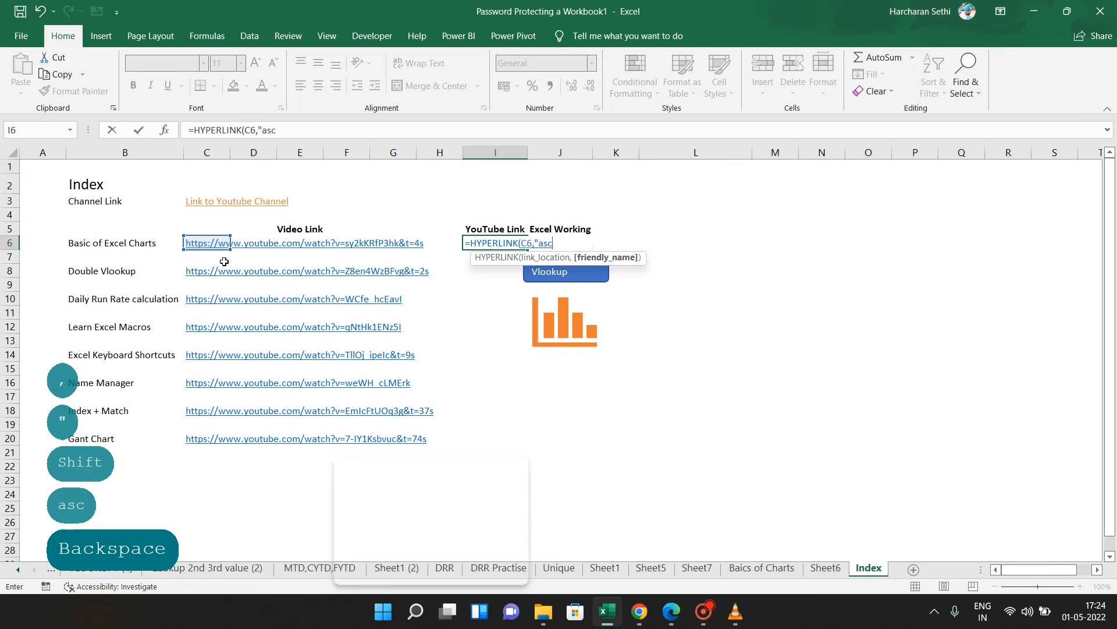
pyautogui.write('i')
pyautogui.press('BackSpace')
pyautogui.press('BackSpace')
pyautogui.press('BackSpace')
pyautogui.write('Basic E')
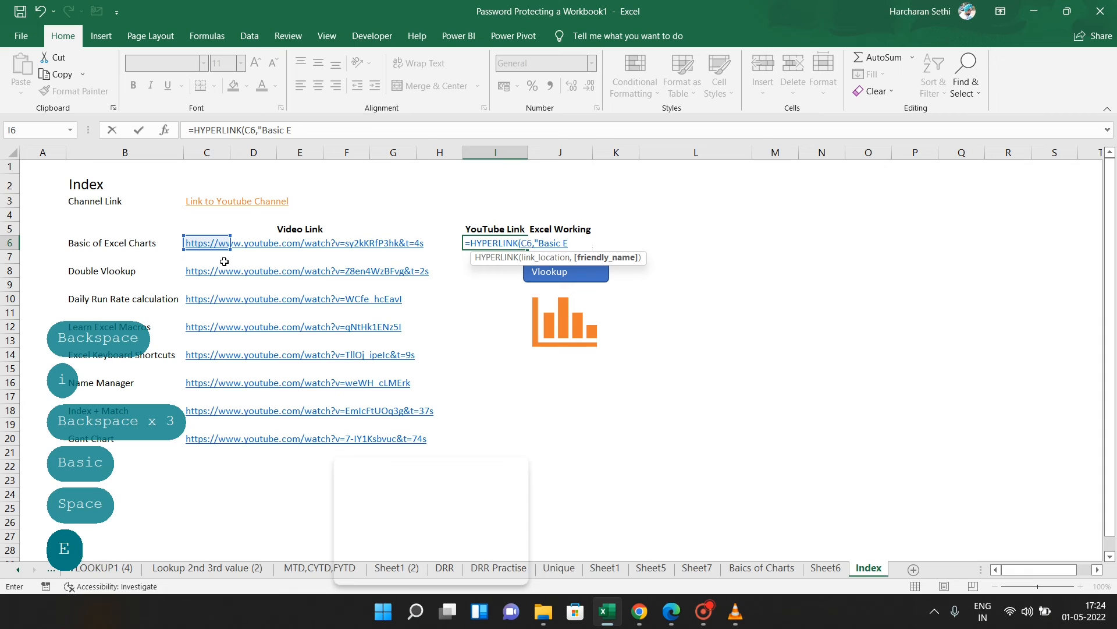
pyautogui.write('xcel Cha')
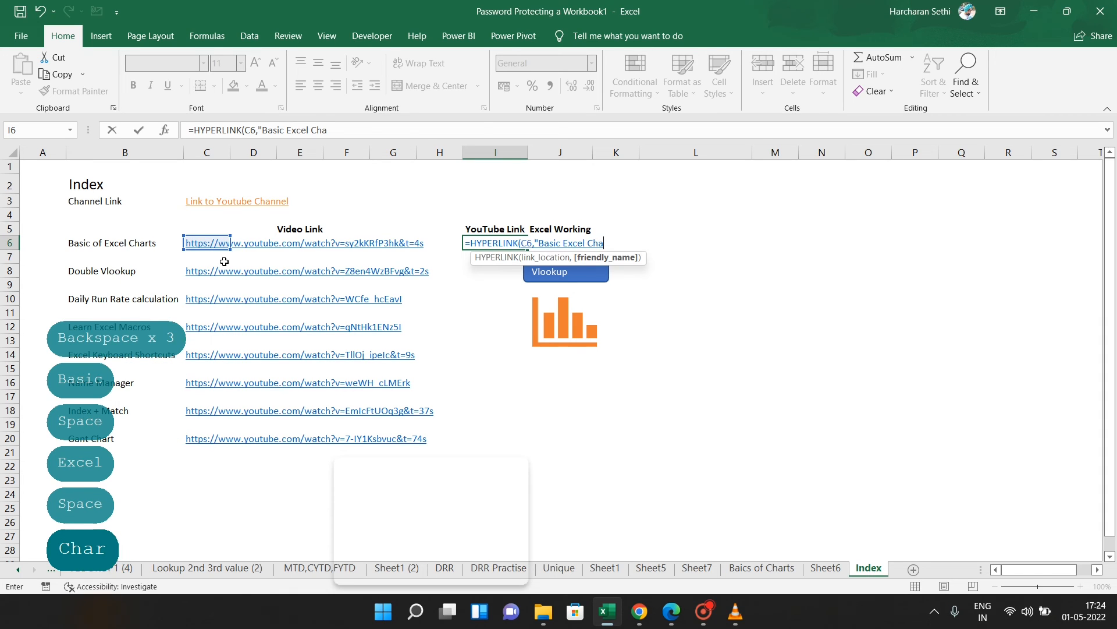
pyautogui.write('rt')
pyautogui.write('"')
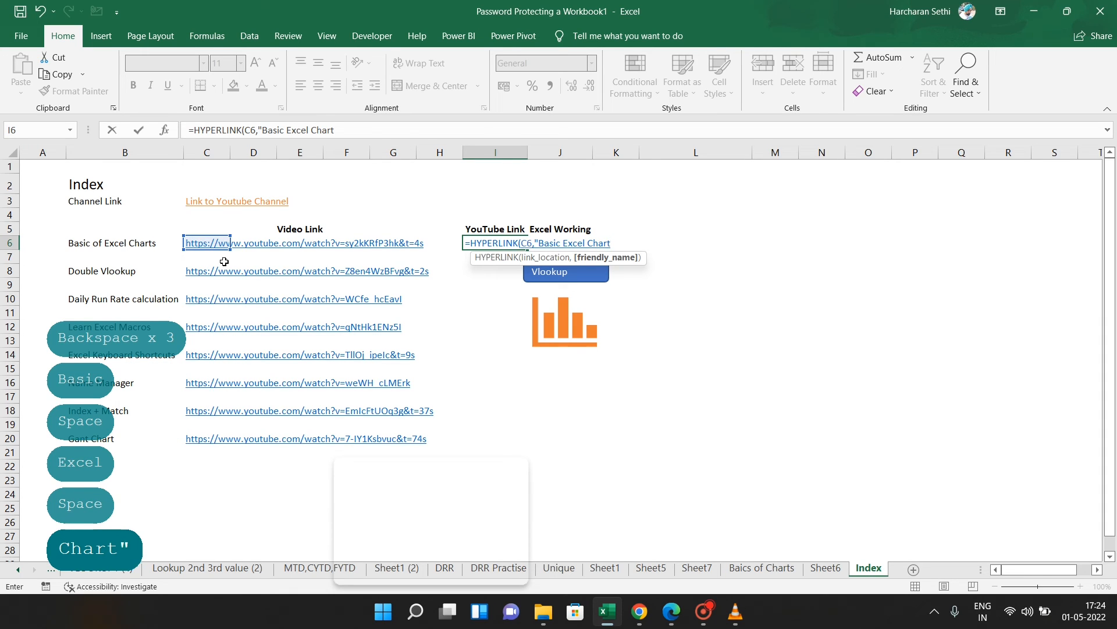
pyautogui.write(')')
pyautogui.press('Return')
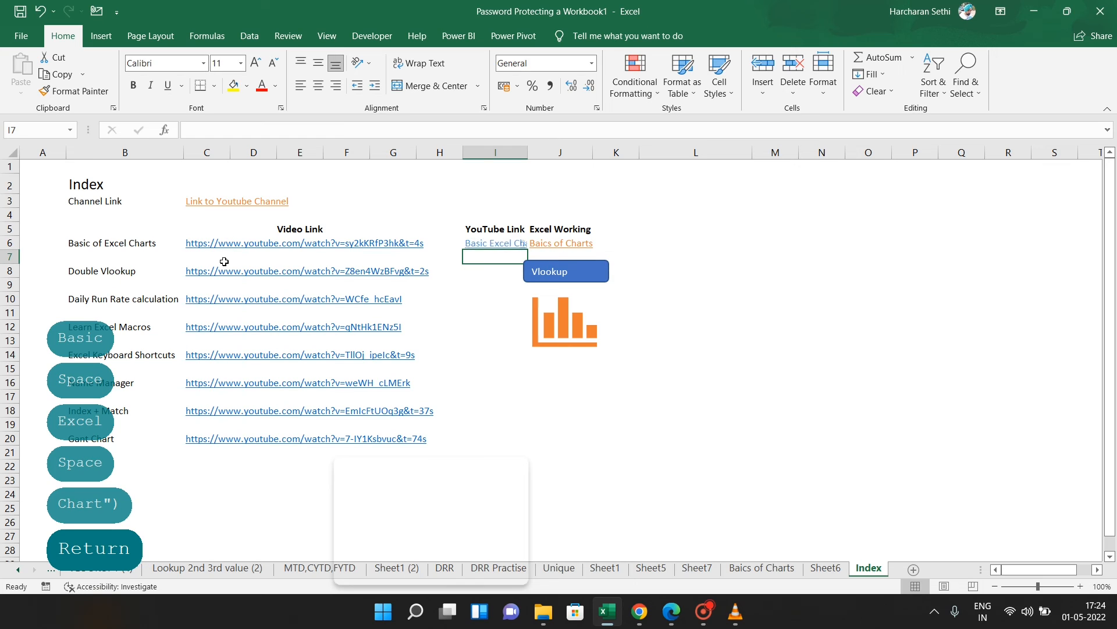
# - AutoFit the width of column I to the Basic Excel Chart link in I6
pyautogui.press('Up')
pyautogui.press('alt')
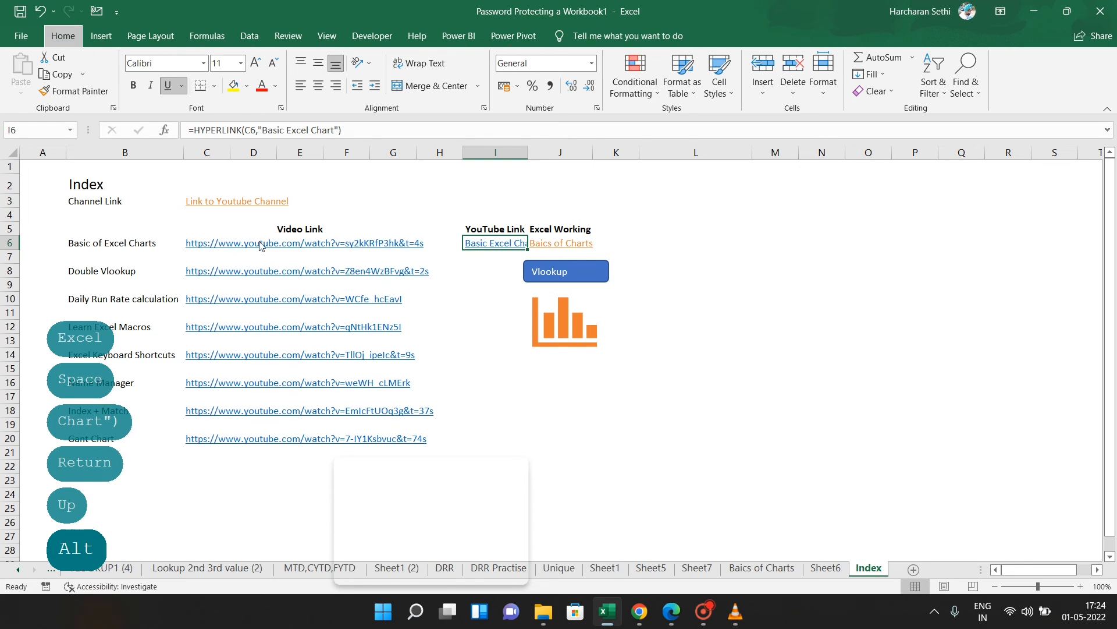
pyautogui.press('o')
pyautogui.press('c')
pyautogui.press('a')
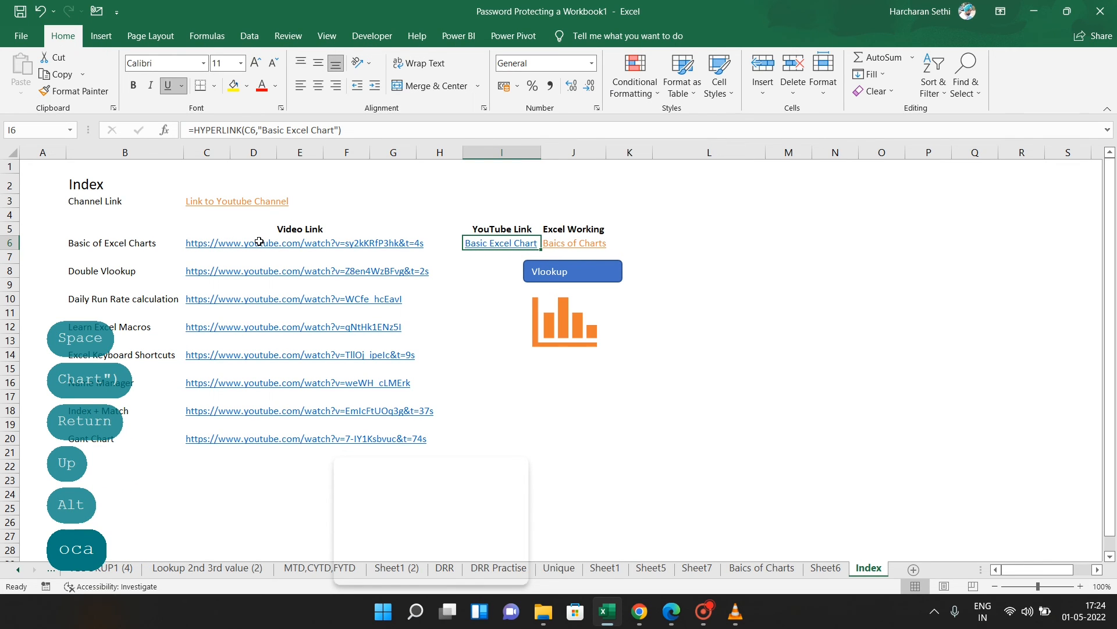
# - Follow the Basic Excel Chart link in I6 to test it in the browser, then return to the Index sheet
pyautogui.click(722, 319)
pyautogui.click(510, 248)
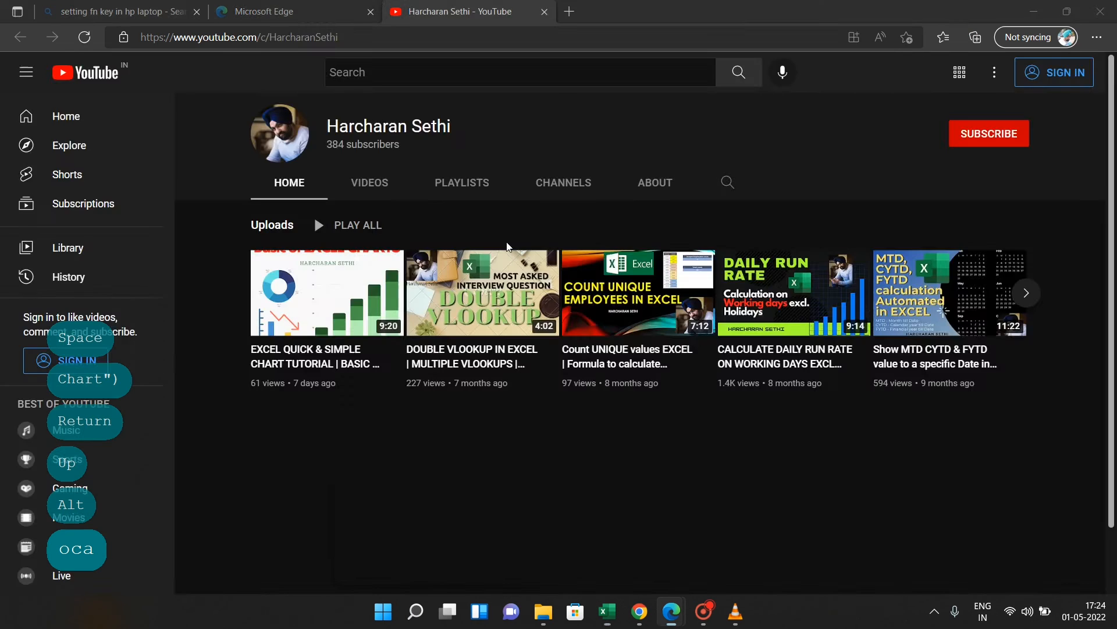
pyautogui.hotkey('alt', 'Tab')
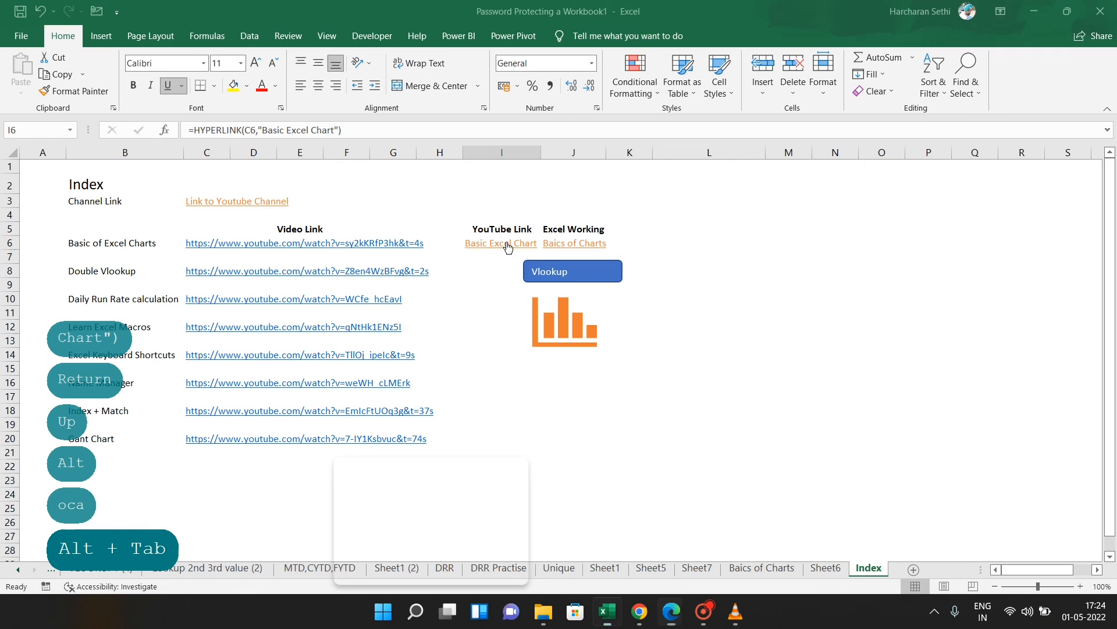
pyautogui.hotkey('alt', 'Tab')
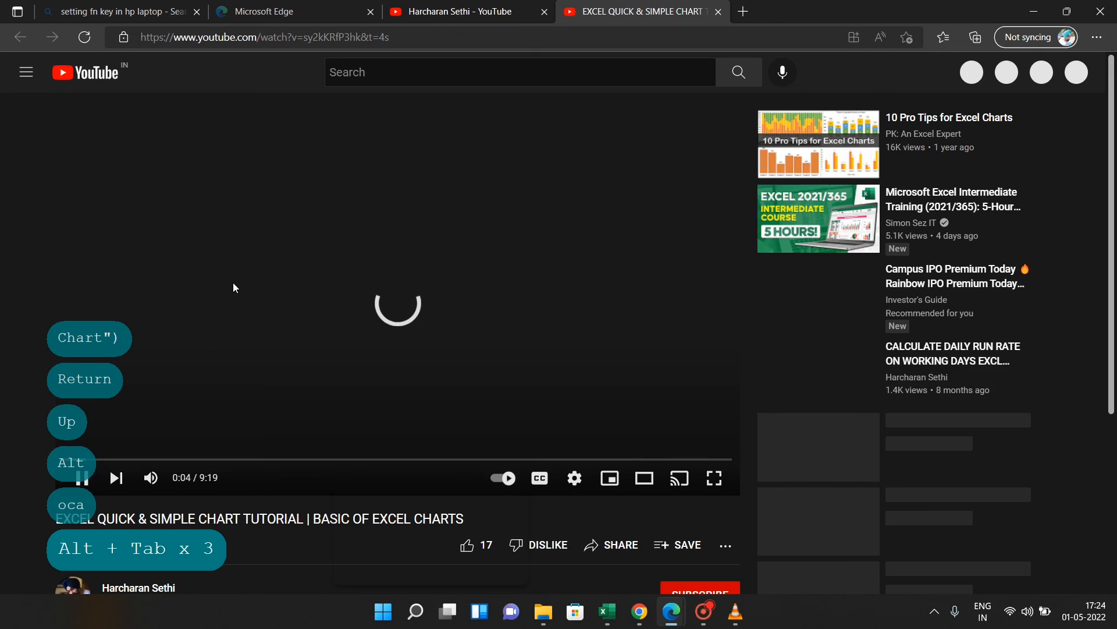
pyautogui.hotkey('alt', 'Tab')
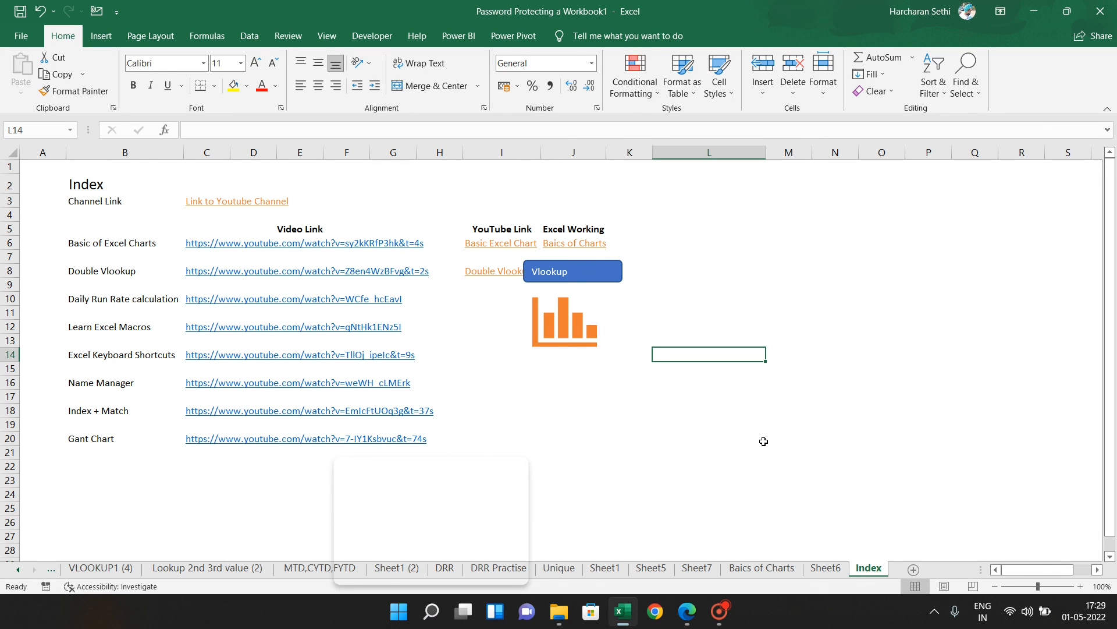